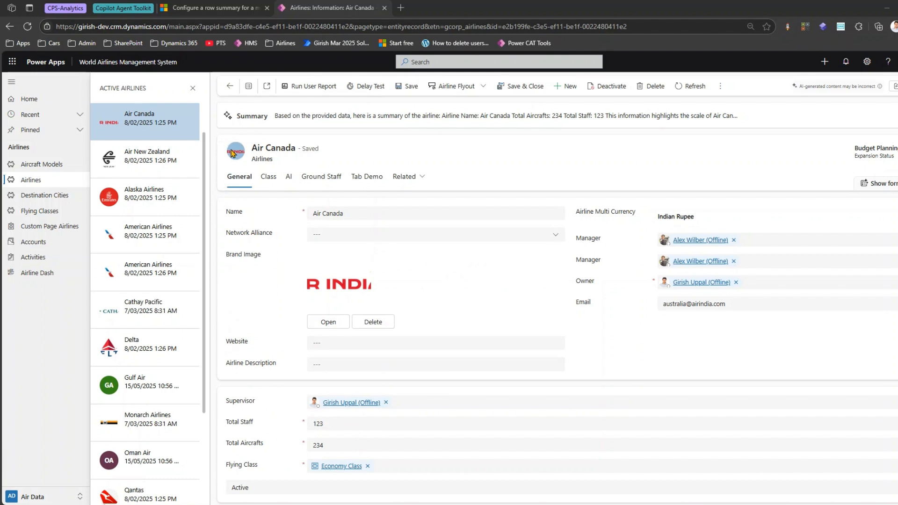
Close the list of active airlines beside the Air Canada record and review the record's form sections and AI summary
click(193, 91)
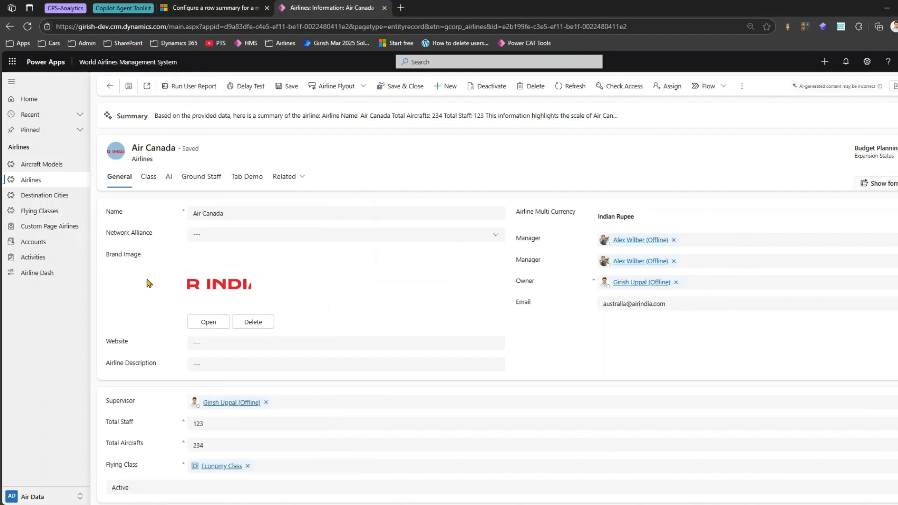
mouse_move(96, 132)
mouse_down()
mouse_move(443, 456)
mouse_move(669, 493)
mouse_move(821, 501)
mouse_up()
drag(101, 136, 347, 198)
mouse_move(99, 200)
mouse_down()
mouse_move(122, 305)
mouse_move(334, 391)
mouse_up()
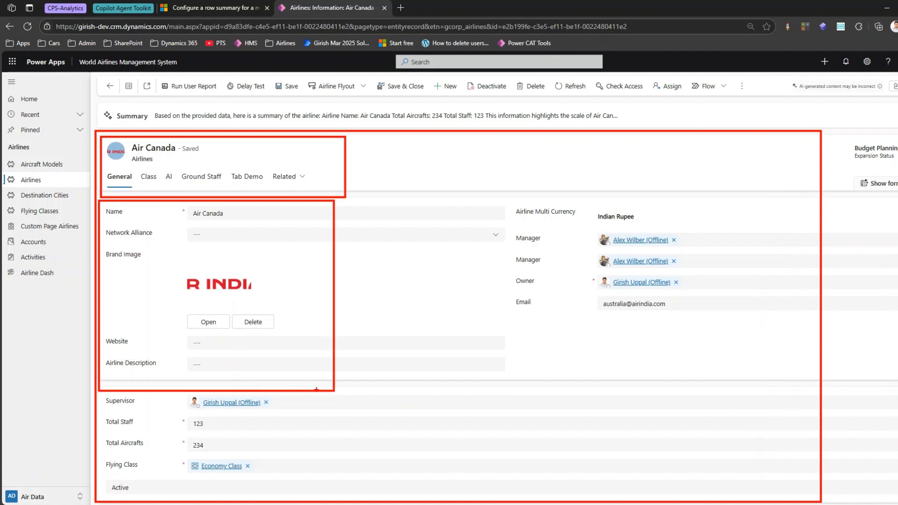
drag(103, 395, 347, 494)
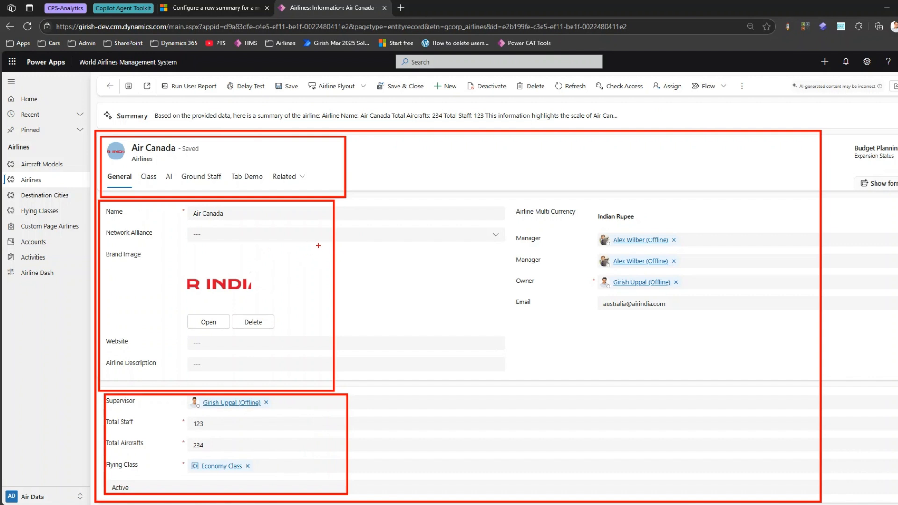
key(Escape)
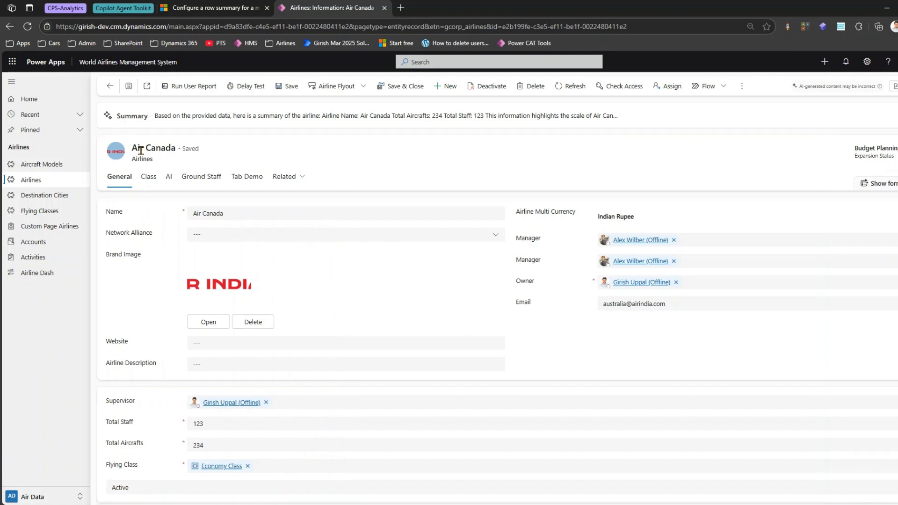
key(ctrl+2)
mouse_move(90, 96)
mouse_down()
mouse_move(105, 115)
mouse_move(637, 131)
mouse_up()
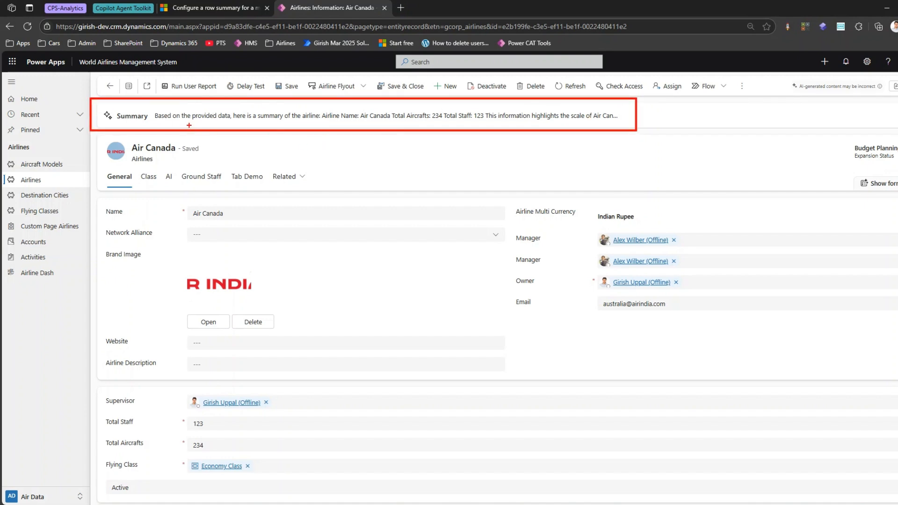
mouse_move(356, 126)
mouse_down()
mouse_move(365, 244)
mouse_move(357, 233)
mouse_move(380, 230)
mouse_up()
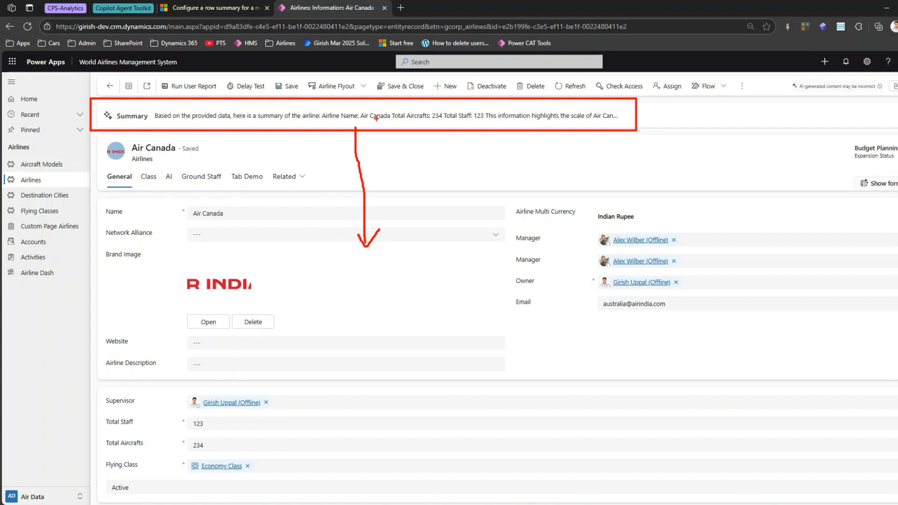
Open the Cathay Pacific record from the airlines list and expand its AI summary to compare it with the form's data
click(55, 181)
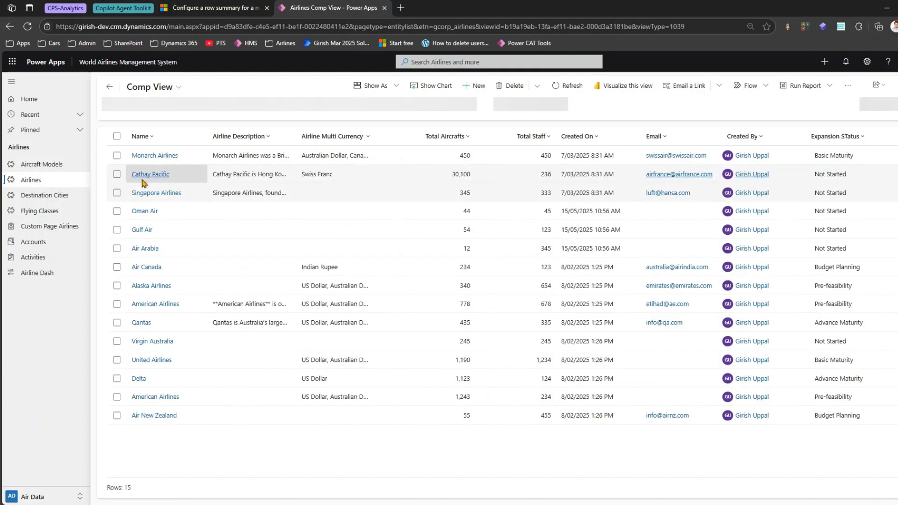
click(148, 176)
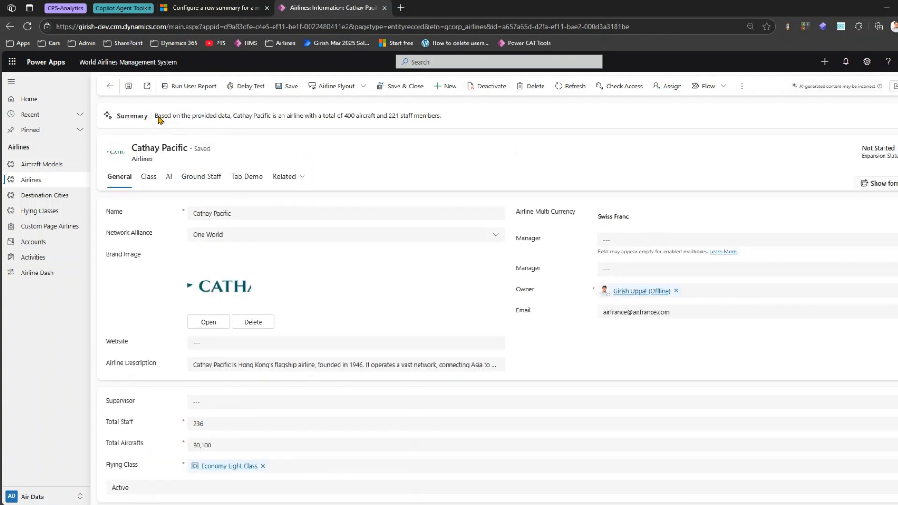
click(230, 121)
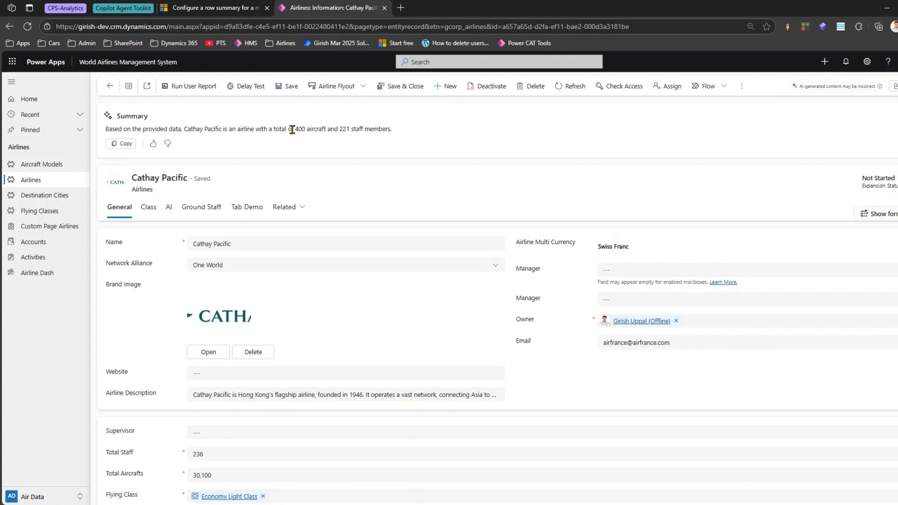
drag(306, 129, 400, 127)
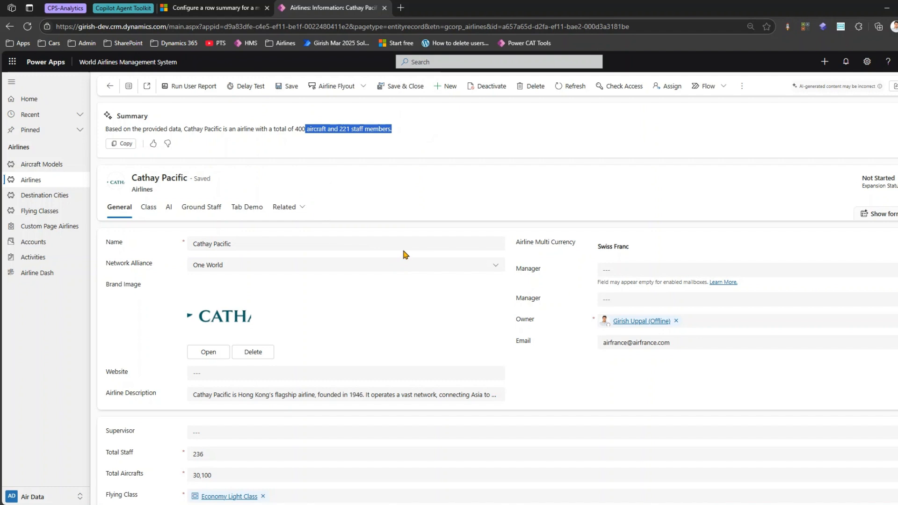
mouse_move(92, 104)
mouse_down()
mouse_move(397, 166)
mouse_move(417, 157)
mouse_move(361, 213)
mouse_move(369, 214)
mouse_up()
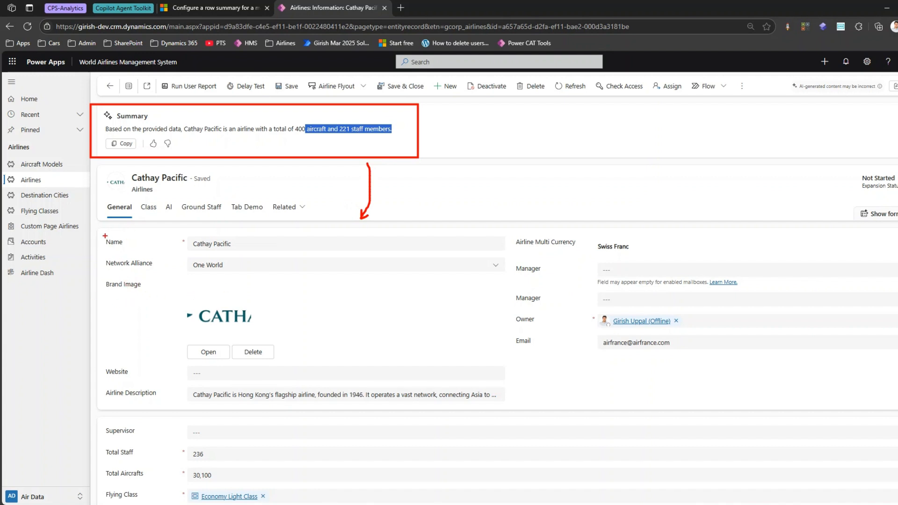
mouse_move(97, 227)
mouse_down()
mouse_move(69, 266)
mouse_move(192, 427)
mouse_move(307, 268)
mouse_move(143, 219)
mouse_move(93, 229)
mouse_up()
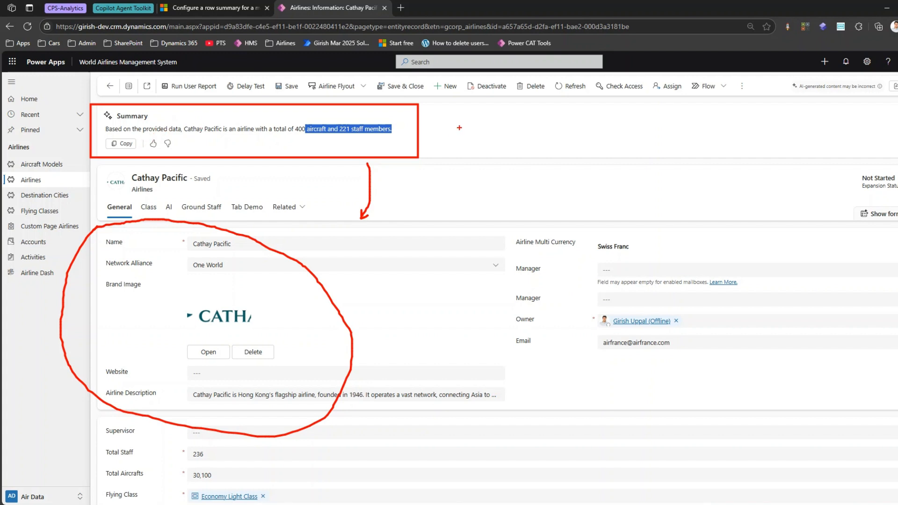
mouse_move(512, 106)
mouse_down()
mouse_move(424, 127)
mouse_move(434, 140)
mouse_up()
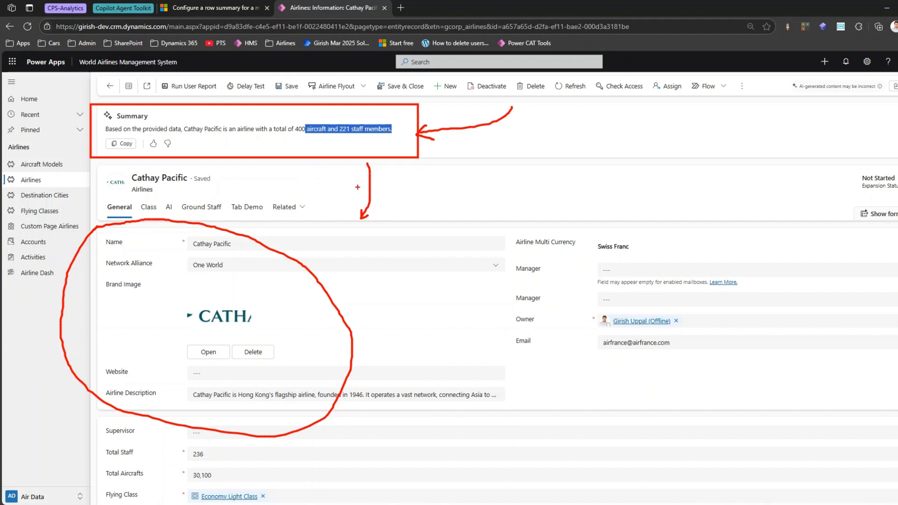
key(Escape)
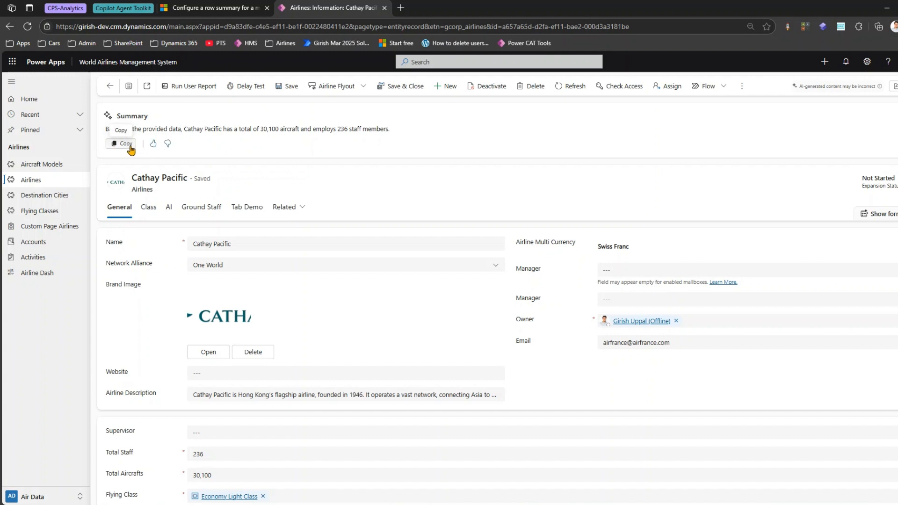
Return to the airlines list and view the row summary for Cathay Pacific directly from its row
click(54, 183)
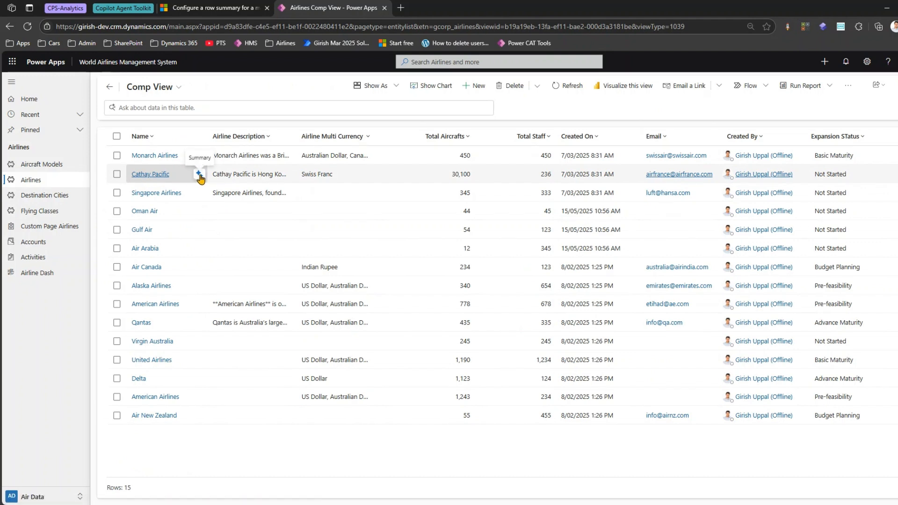
click(199, 175)
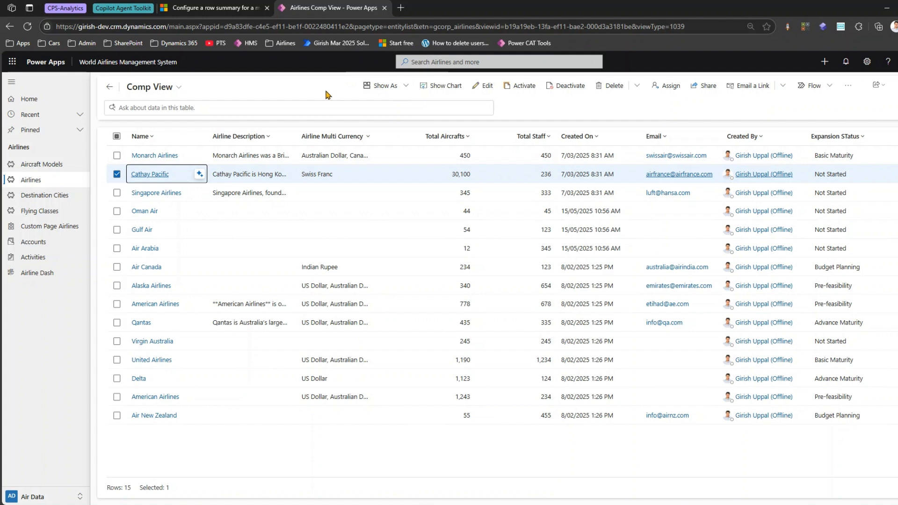
Open the bookmarked Airlines Core Solution of Power Apps in a new browser tab
click(400, 7)
click(283, 43)
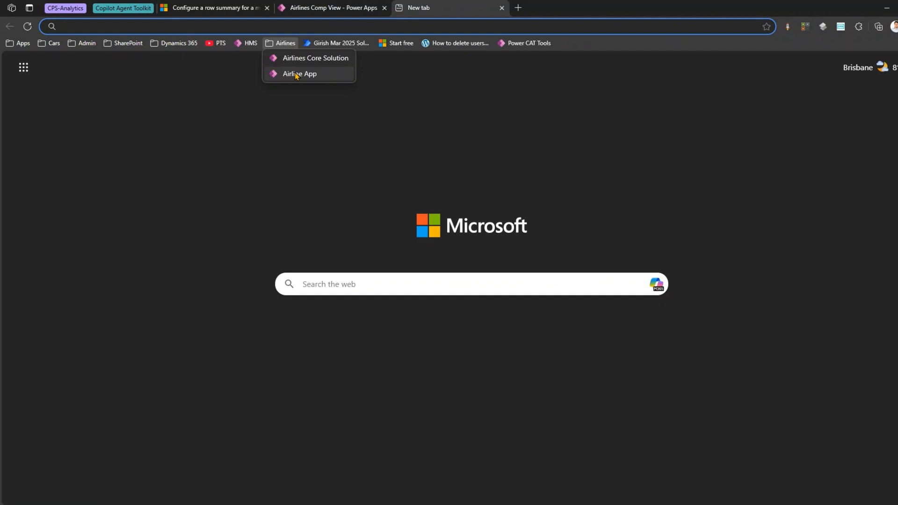
click(295, 62)
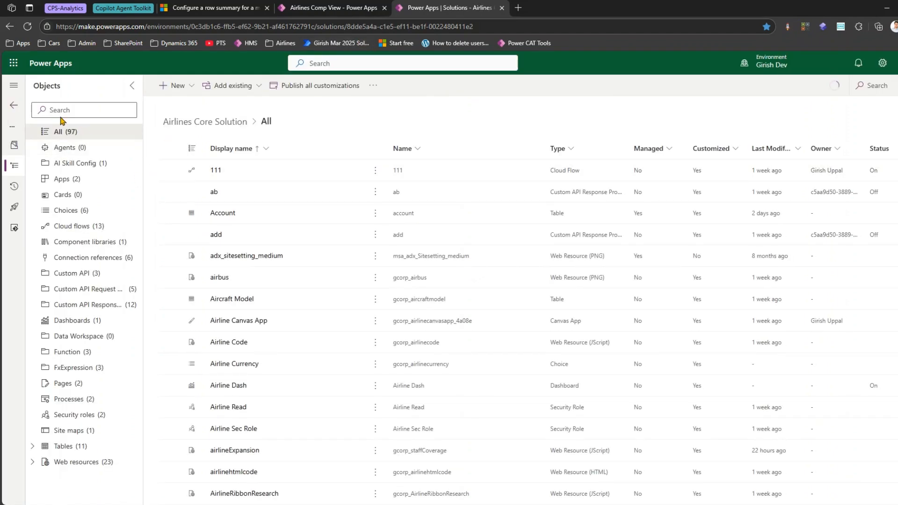
Search the solution's objects for "airlines", open the Airlines table to view its Row summary customization, and clear the search
click(13, 85)
click(117, 110)
text(airlines)
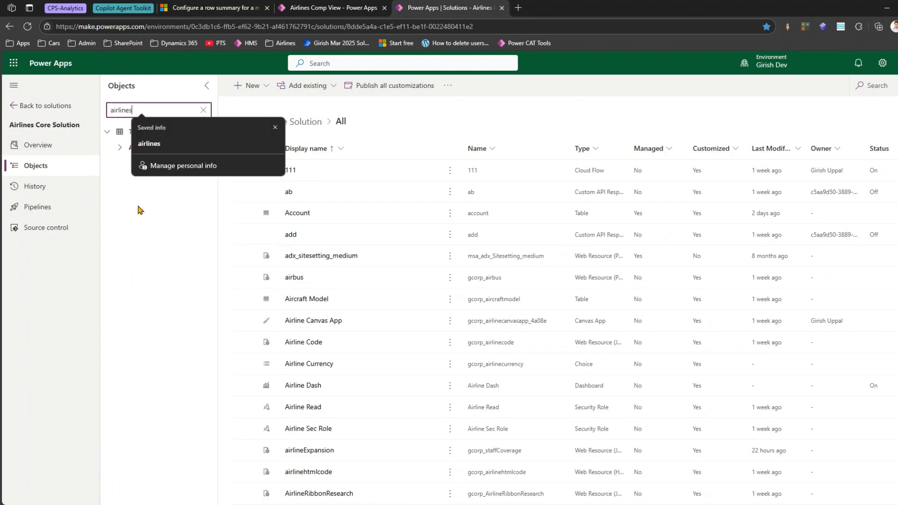
click(138, 148)
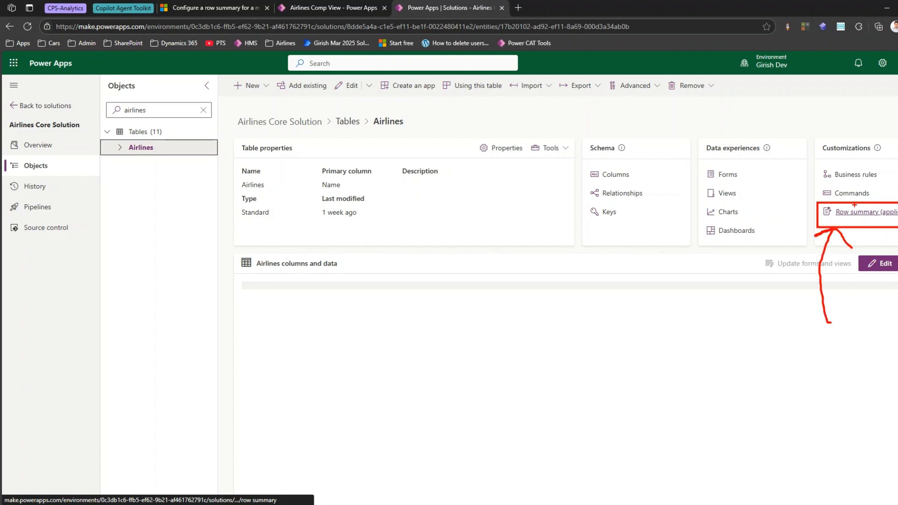
click(203, 110)
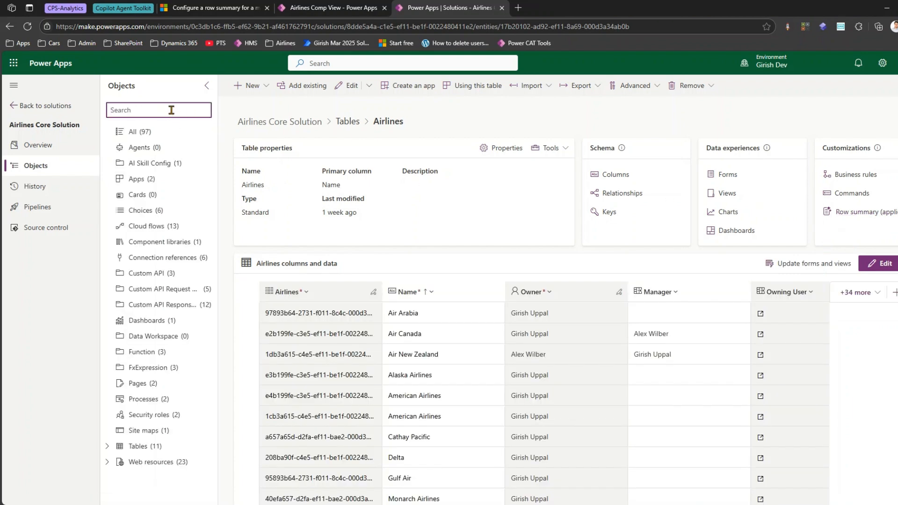
Switch to the World Airlines Management System app and look through the Aircraft Models, Destination Cities, Flying Classes and Airlines lists
click(332, 7)
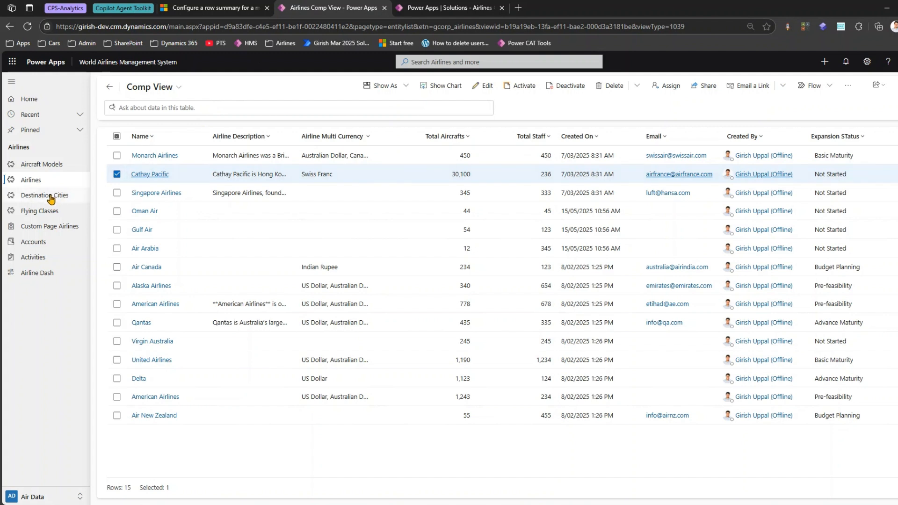
click(44, 167)
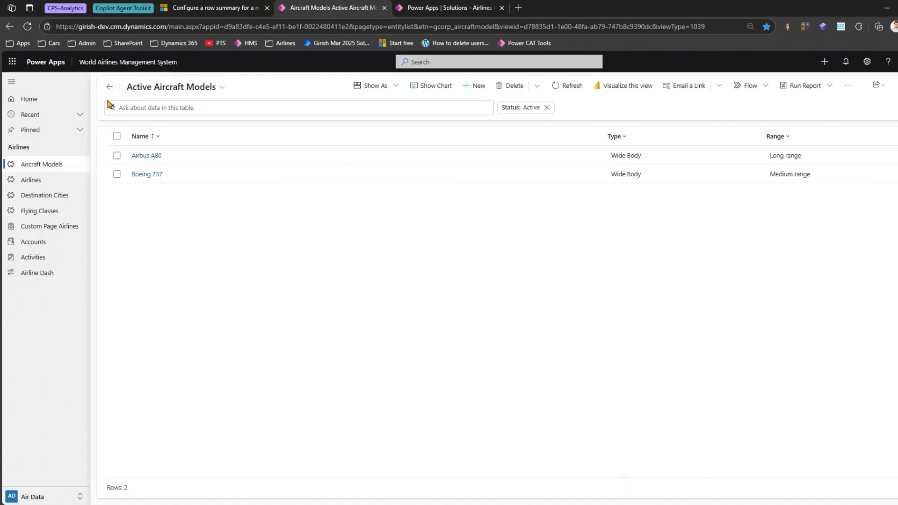
click(60, 196)
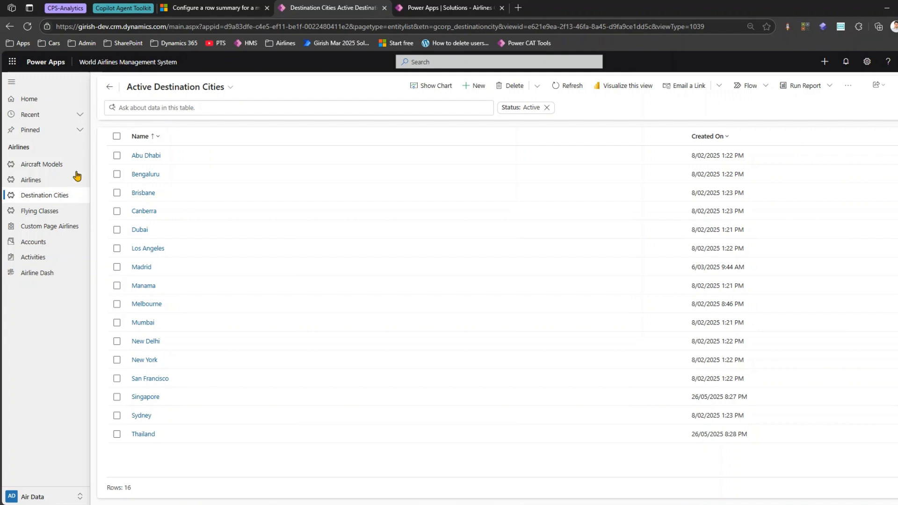
click(40, 213)
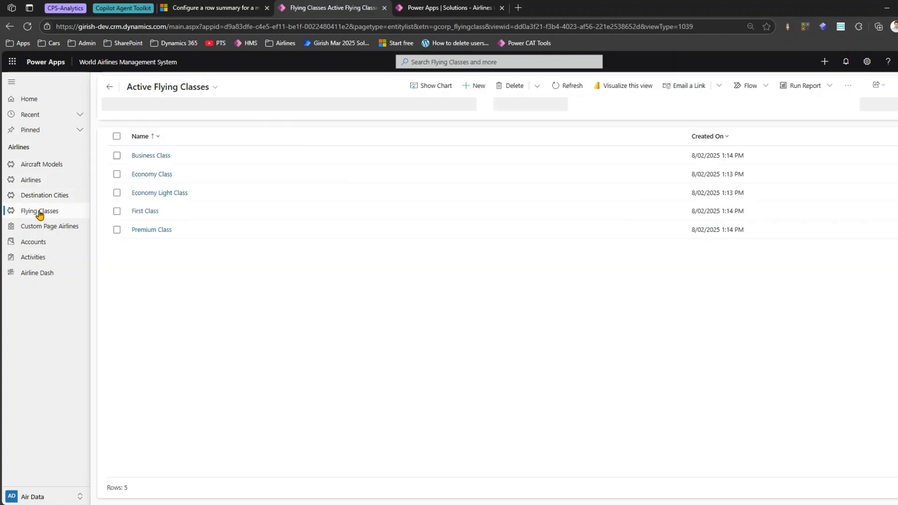
click(37, 182)
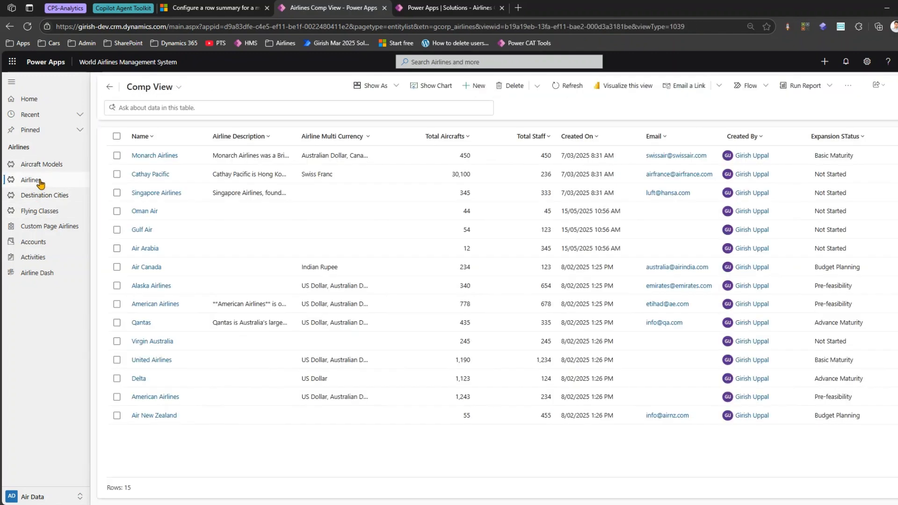
mouse_move(147, 178)
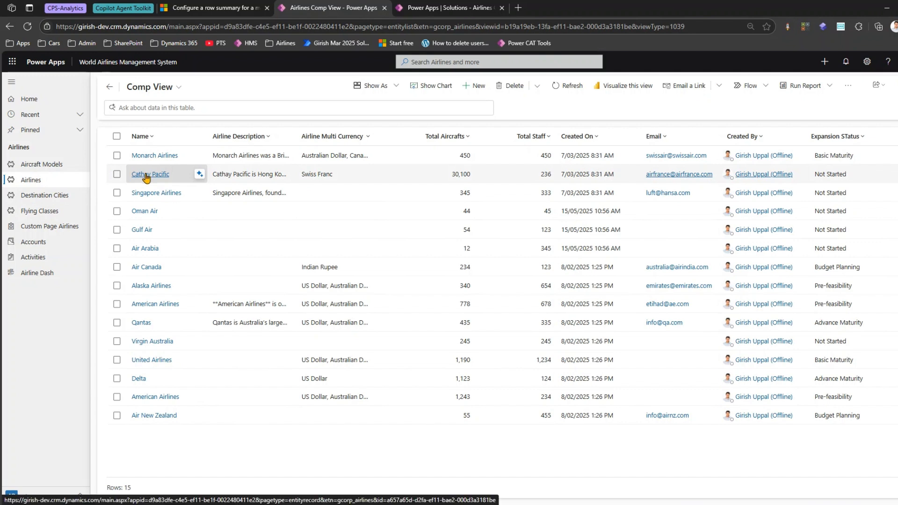
click(65, 195)
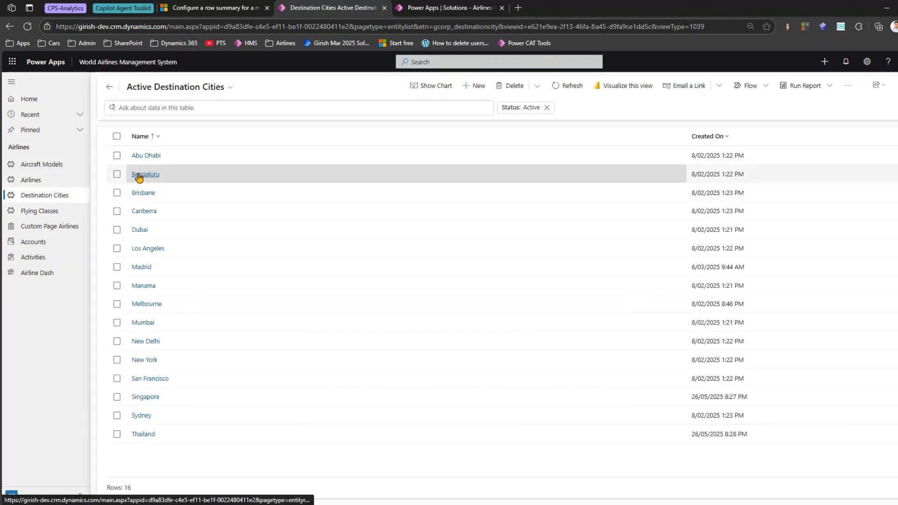
click(62, 169)
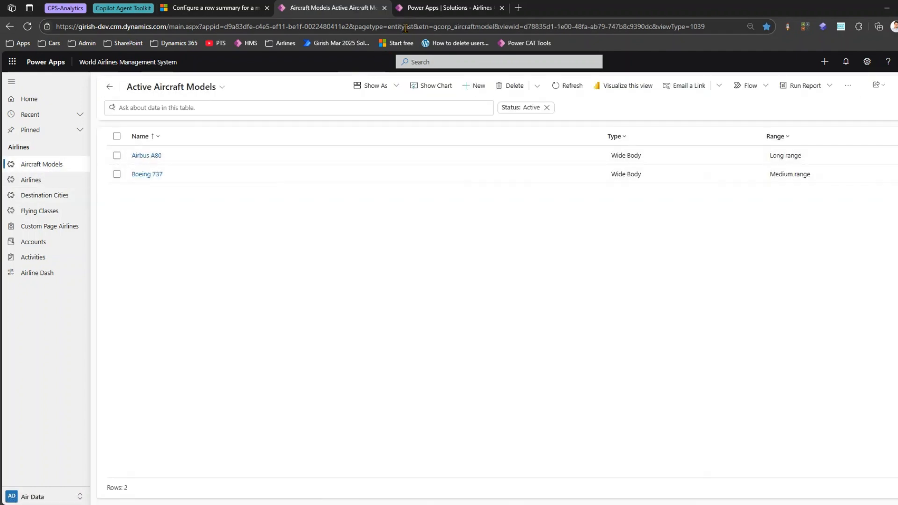
Switch back to the Airlines Core Solution, search its objects for "model" and open the Aircraft Model table
click(423, 8)
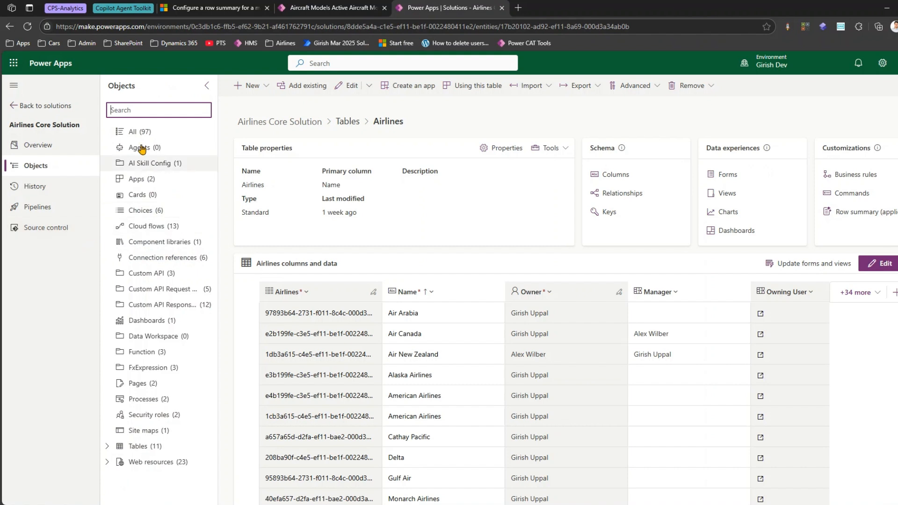
text(model)
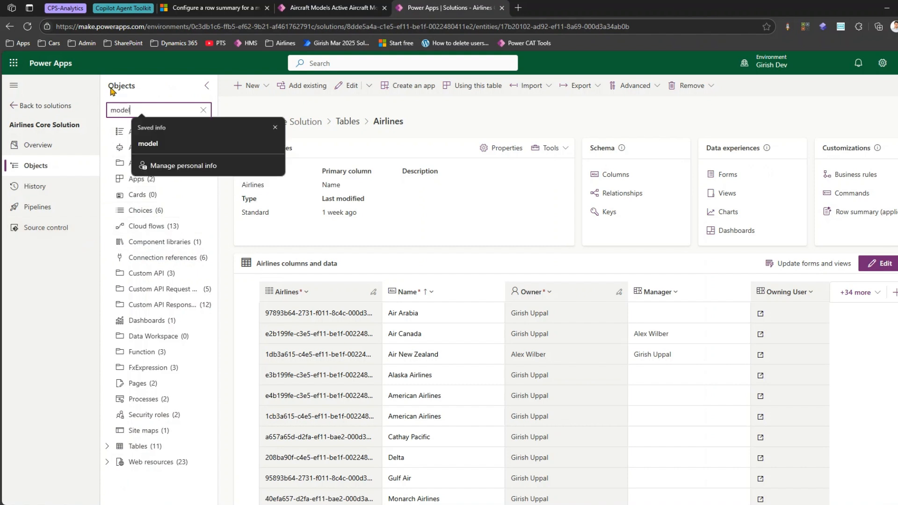
click(174, 148)
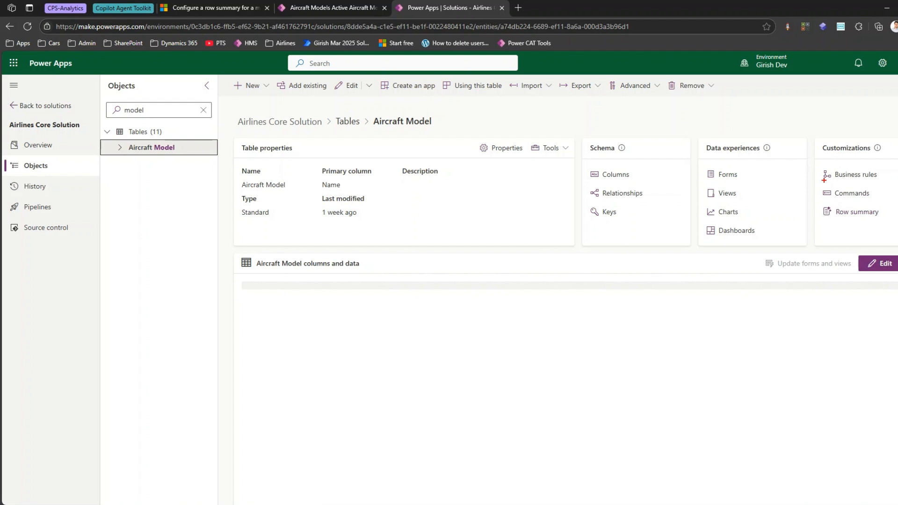
Open the Row summary configuration of the Aircraft Model table and review its Instructions area
mouse_move(820, 200)
mouse_down()
mouse_move(831, 216)
mouse_move(896, 230)
mouse_up()
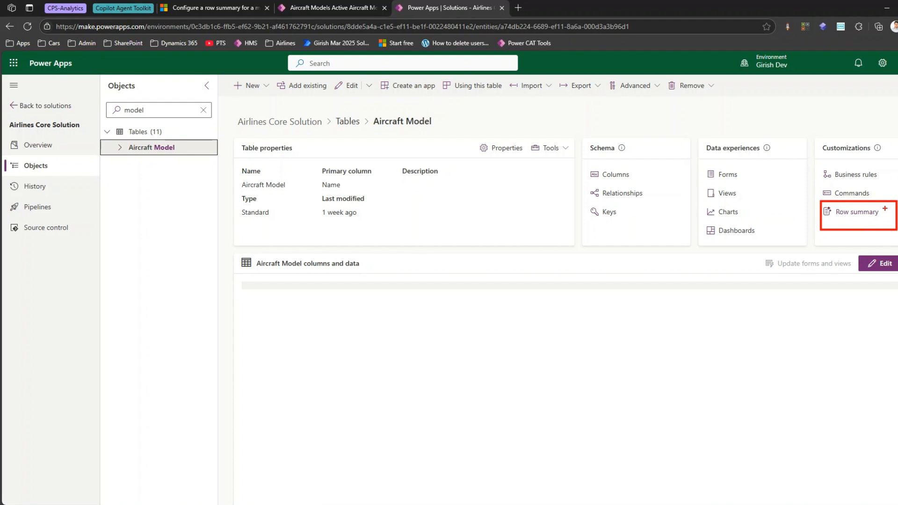
click(864, 213)
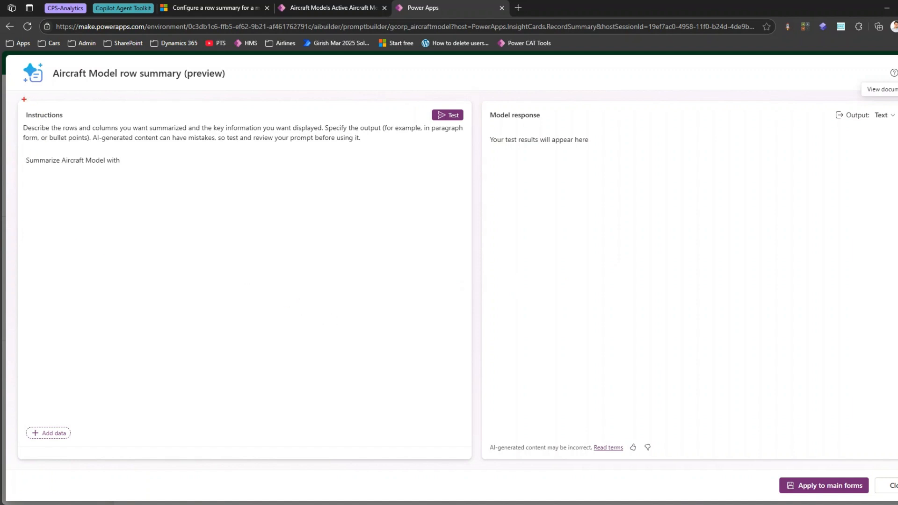
drag(11, 96, 469, 468)
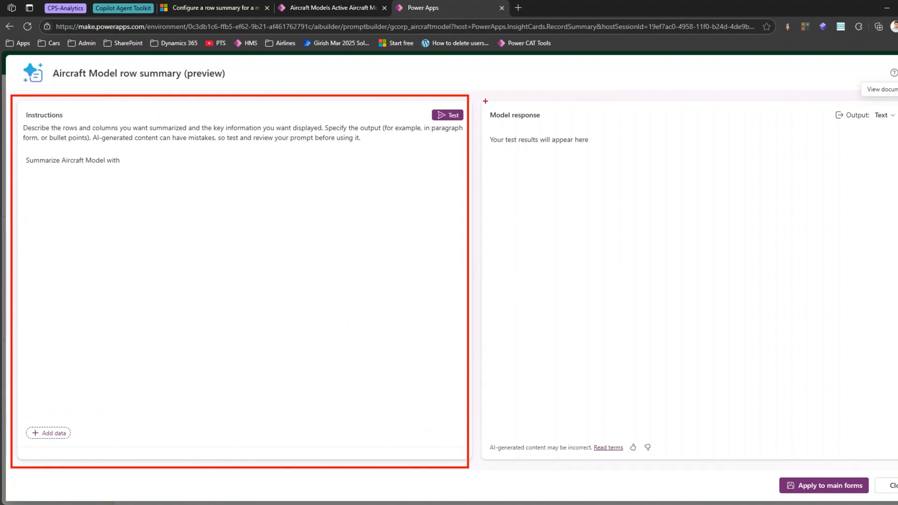
drag(476, 96, 757, 192)
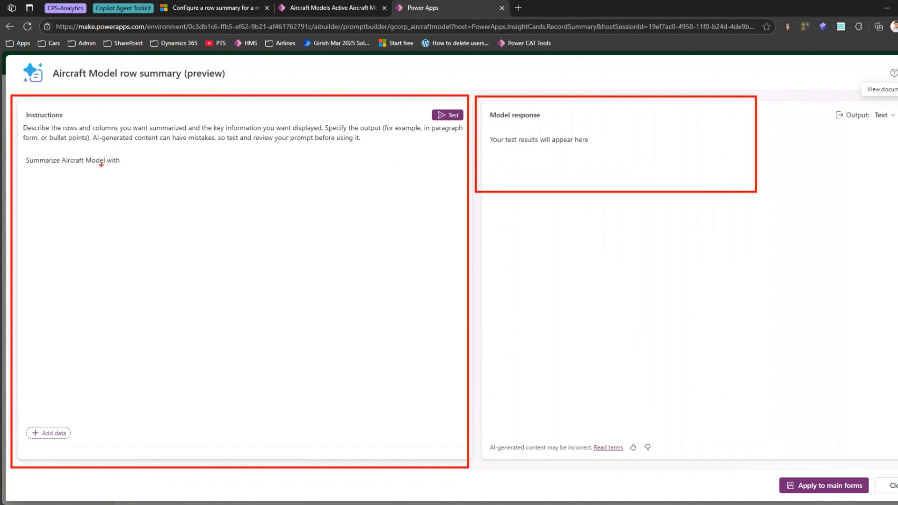
key(Escape)
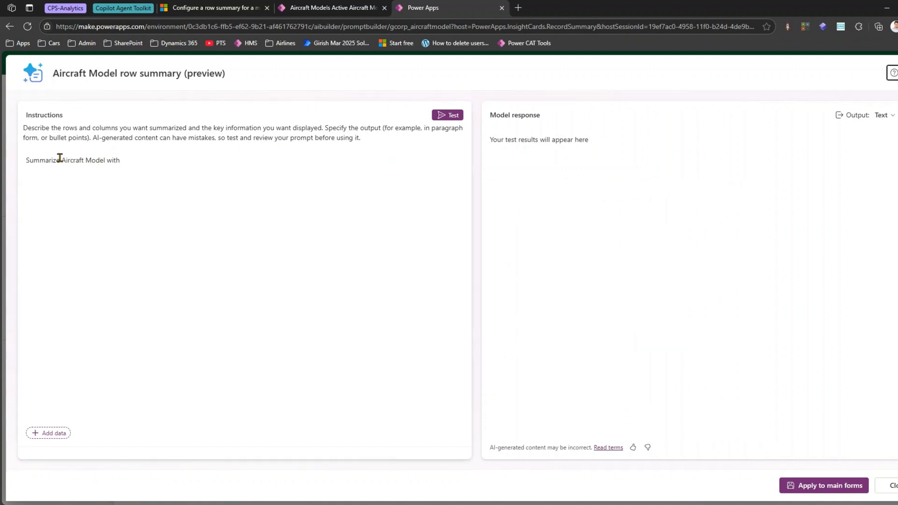
drag(26, 153, 146, 170)
key(Escape)
Insert the Aircraft Model table's Name column as data after "Summarize Aircraft Model with" in the instructions
click(129, 163)
key(ctrl+plus)
key(ctrl+plus)
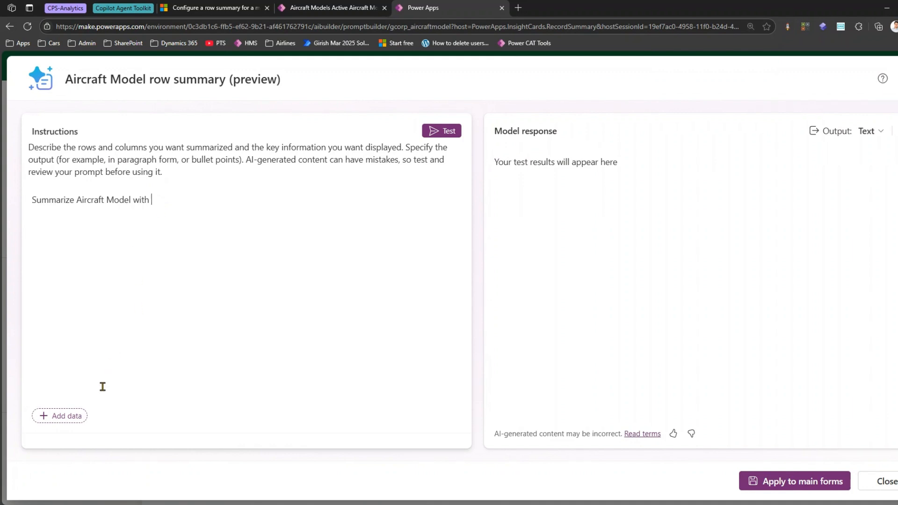
click(70, 418)
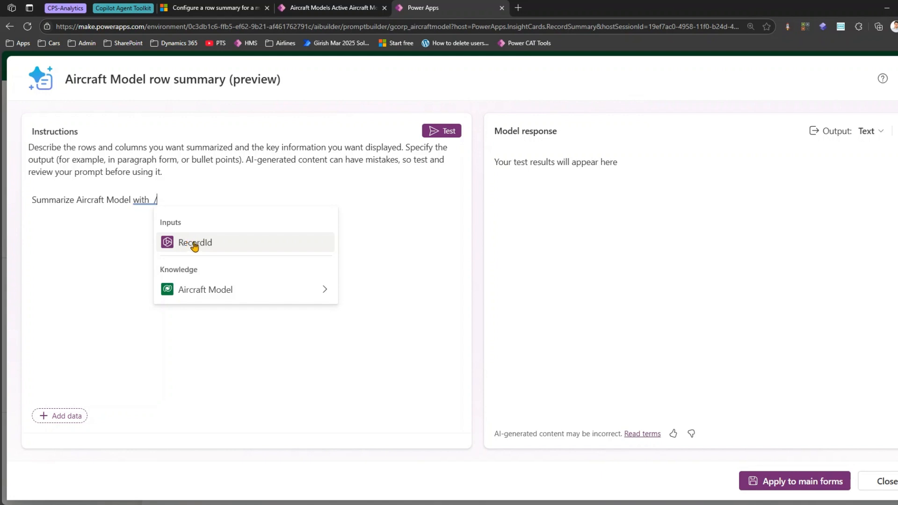
click(325, 8)
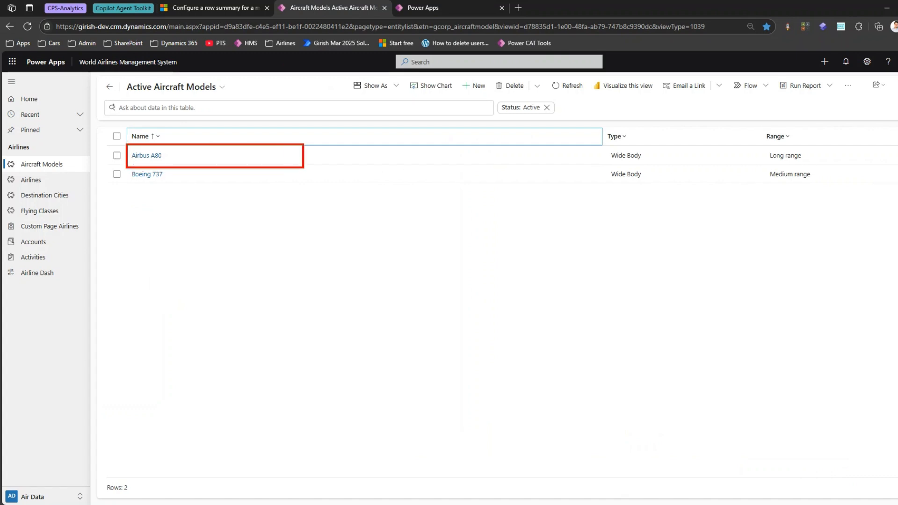
click(424, 8)
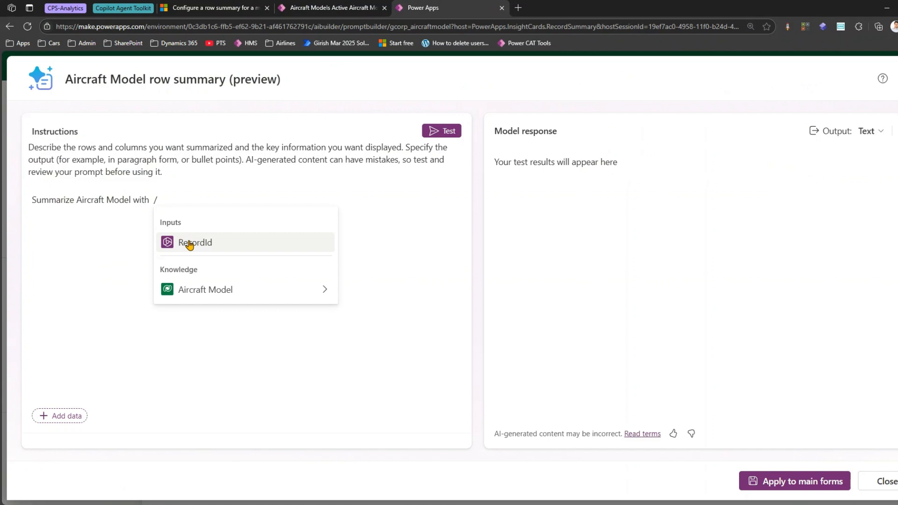
click(202, 294)
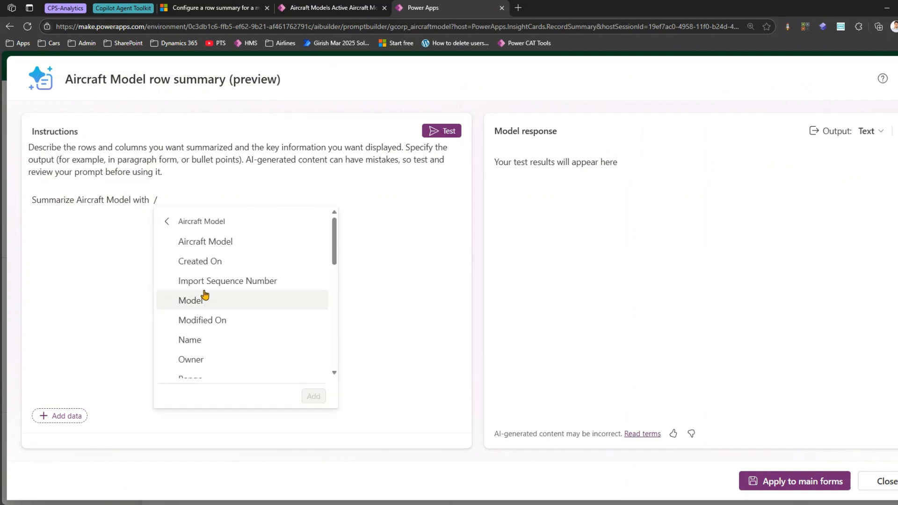
drag(334, 239, 337, 262)
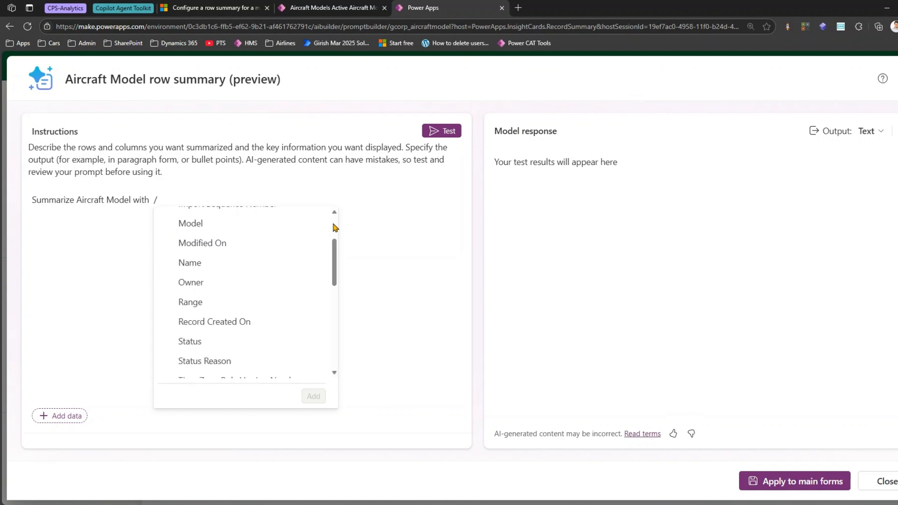
click(333, 8)
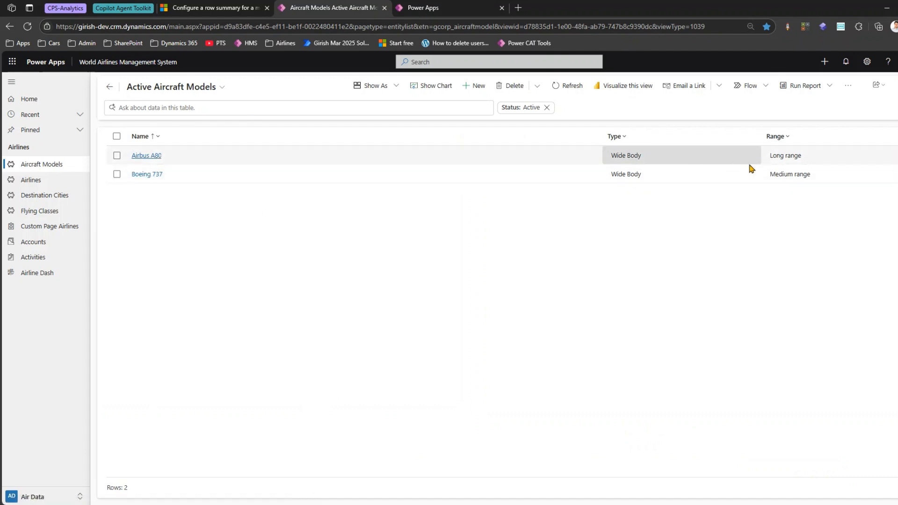
click(419, 8)
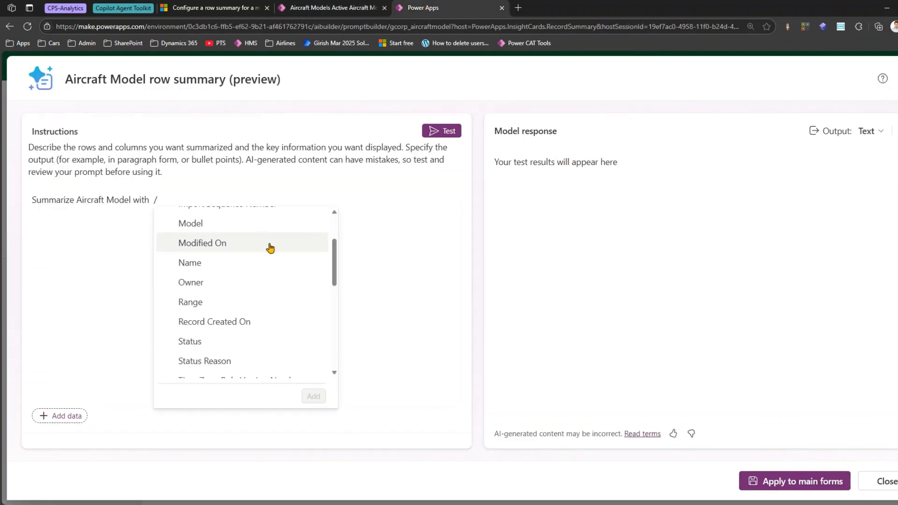
click(311, 265)
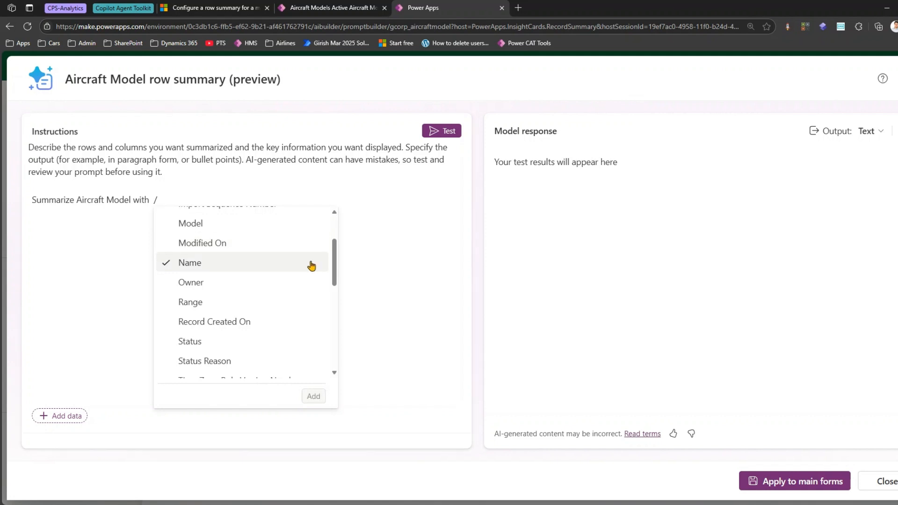
click(314, 396)
Continue the instructions with "and also provide information about" and insert the Aircraft Model table's Range column
click(285, 200)
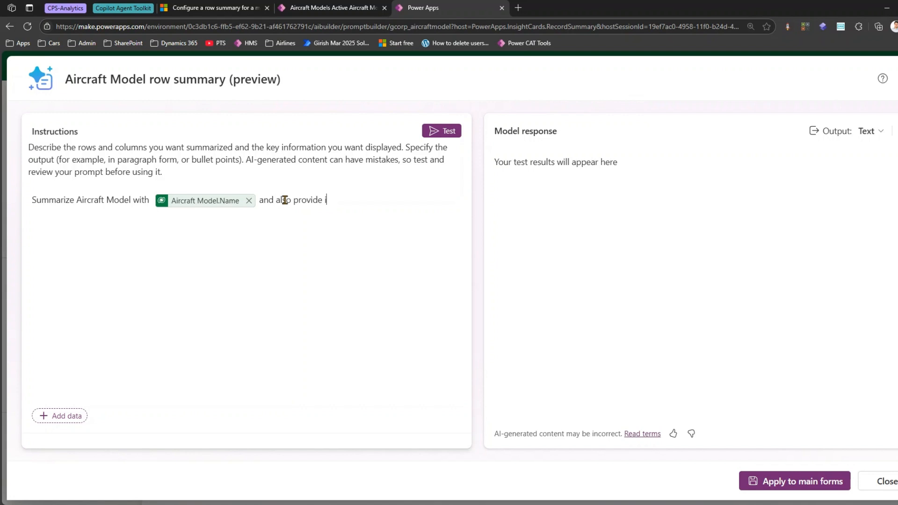
text(nformation about /)
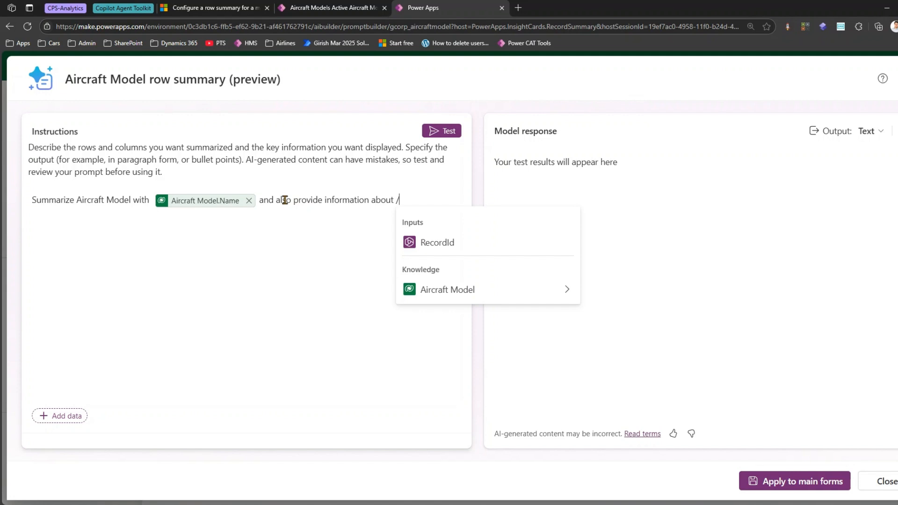
key(BackSpace)
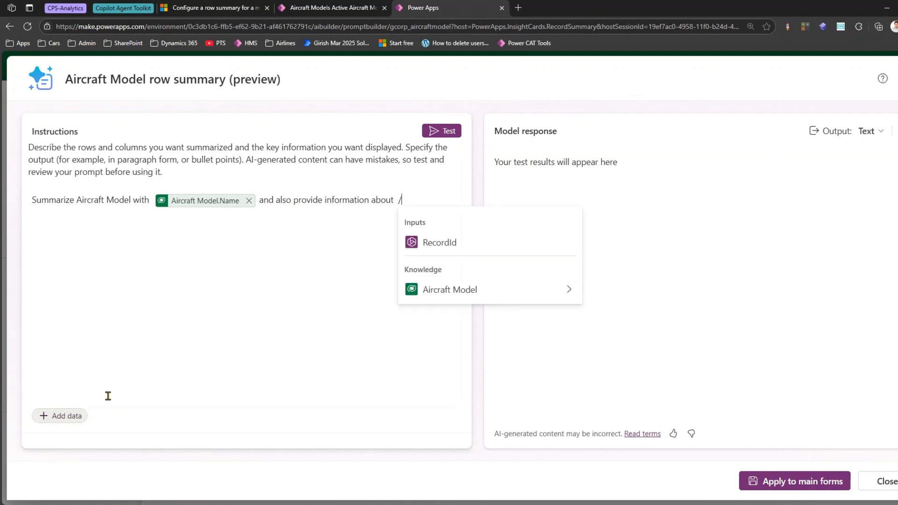
click(427, 292)
scroll(473, 334, down, 2)
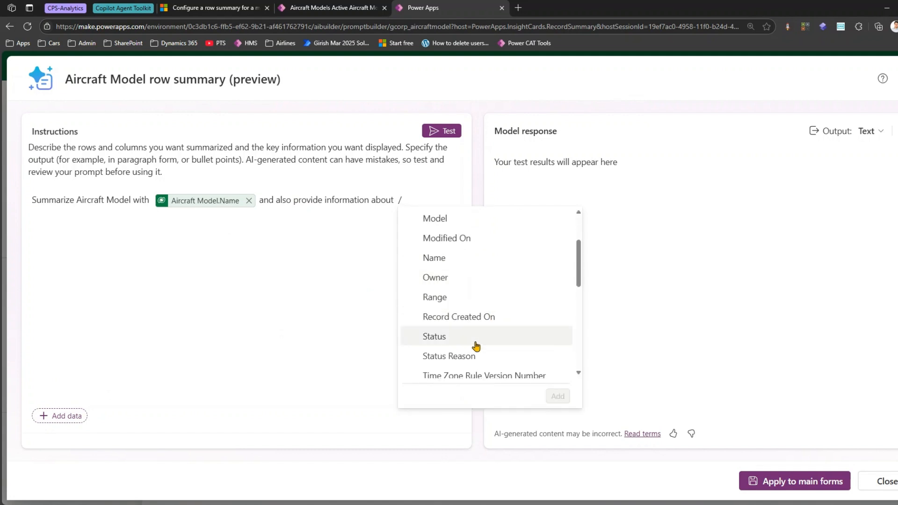
scroll(476, 347, down, 2)
click(457, 220)
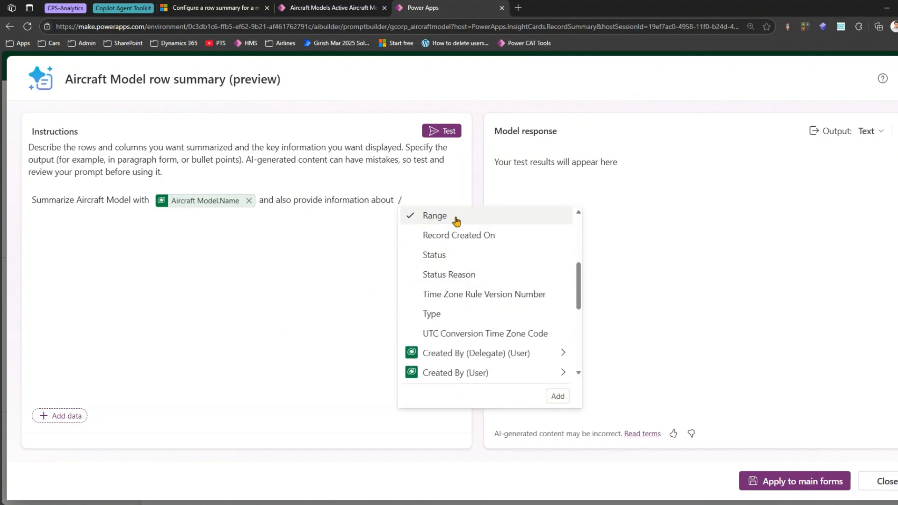
click(557, 397)
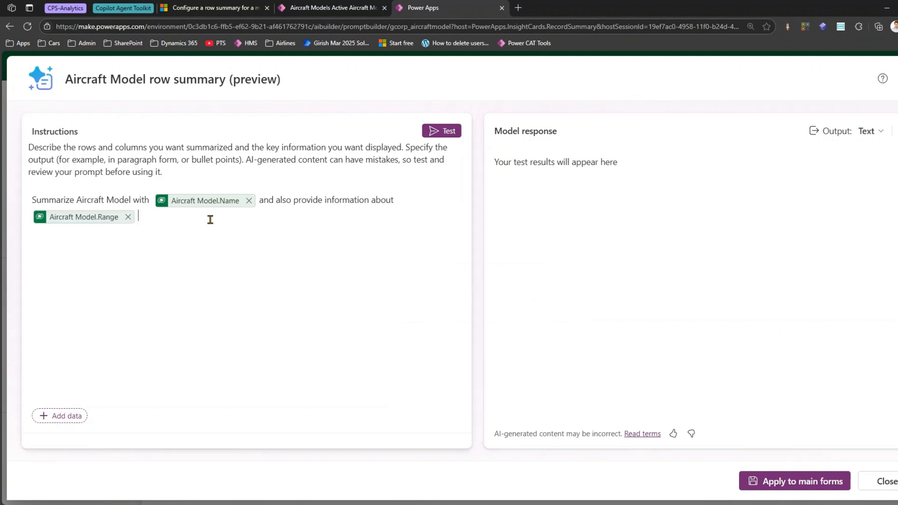
Add "and" to the end of the instructions, followed by the Aircraft Model table's Type column
text(and /)
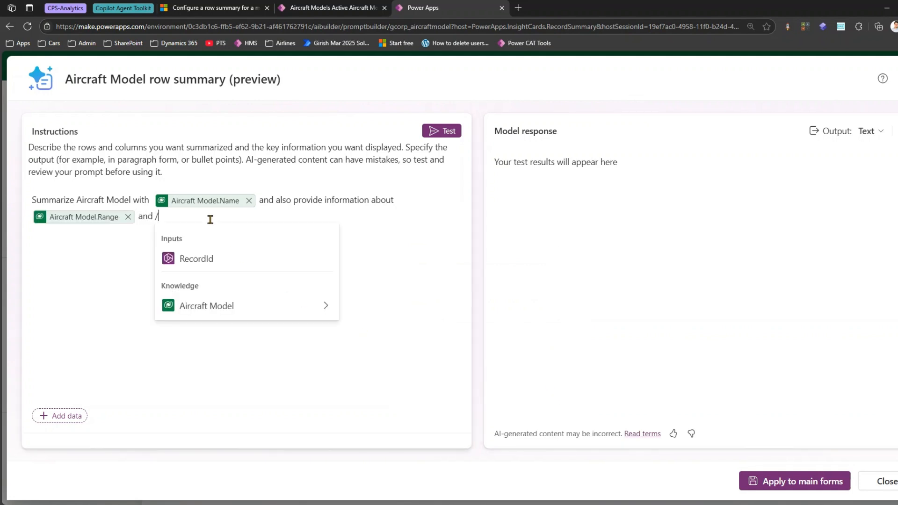
text(type)
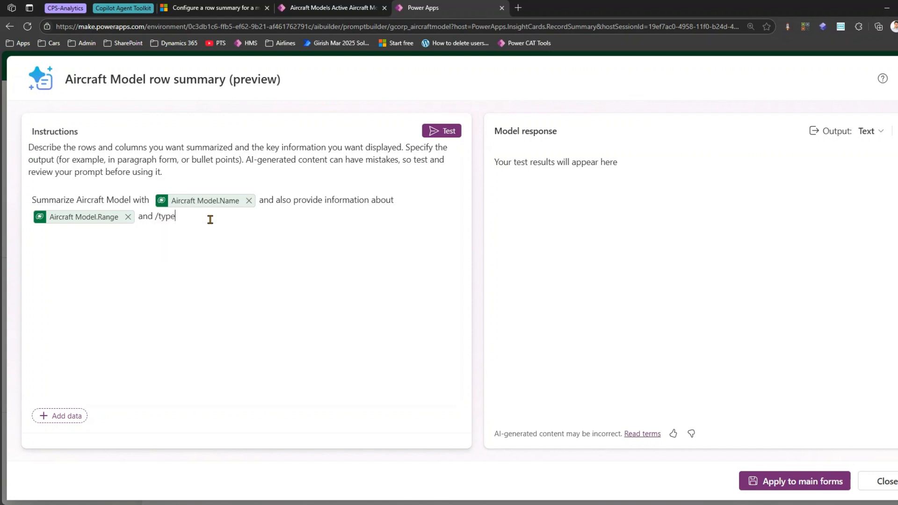
text(p)
key(BackSpace)
key(BackSpace)
key(BackSpace)
key(BackSpace)
text(/)
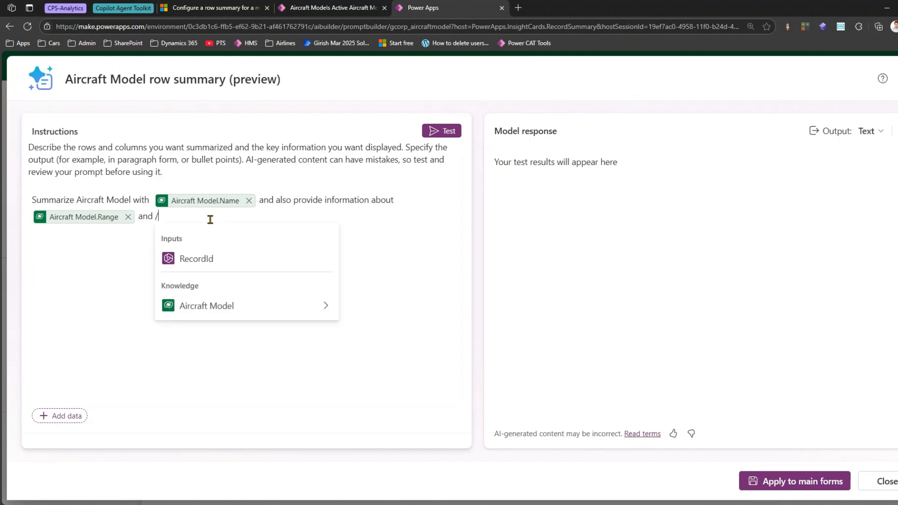
click(245, 310)
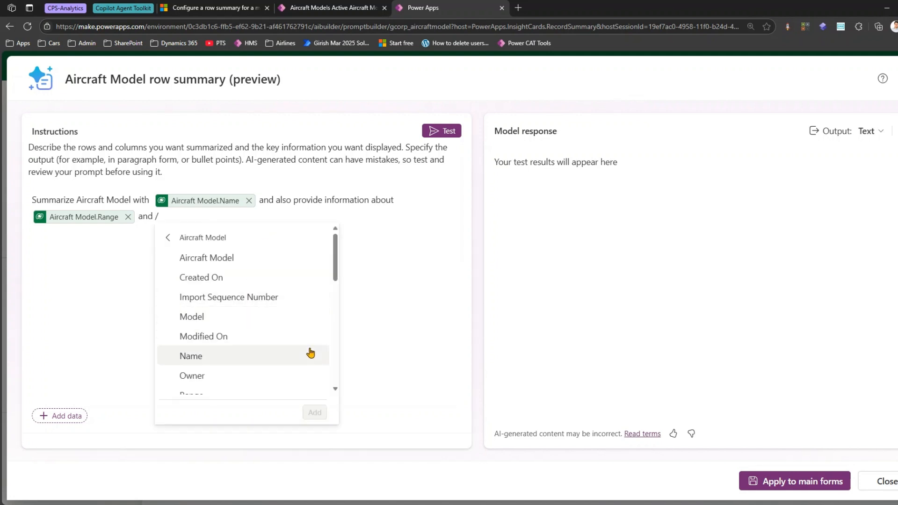
scroll(309, 353, down, 4)
click(232, 329)
click(319, 414)
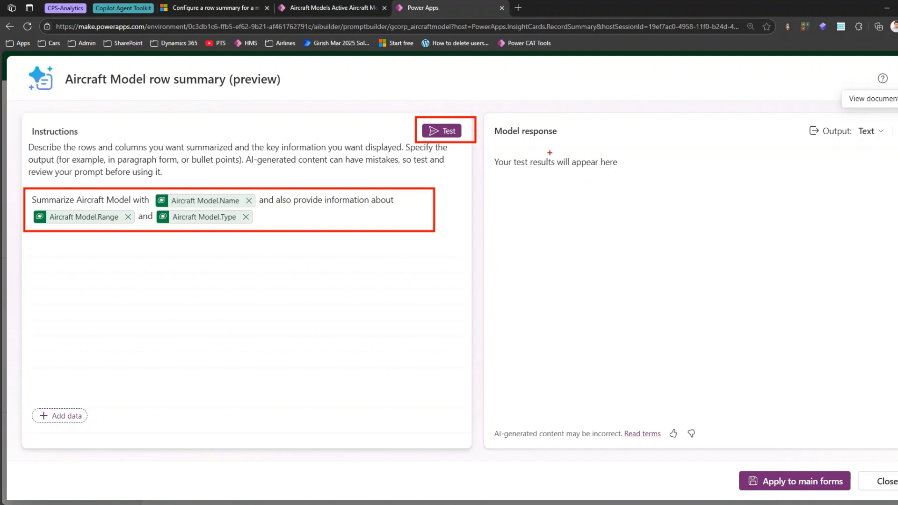
Test the row summary prompt and read through the generated model response
mouse_move(487, 149)
mouse_down()
mouse_move(562, 184)
mouse_move(693, 188)
mouse_up()
key(Escape)
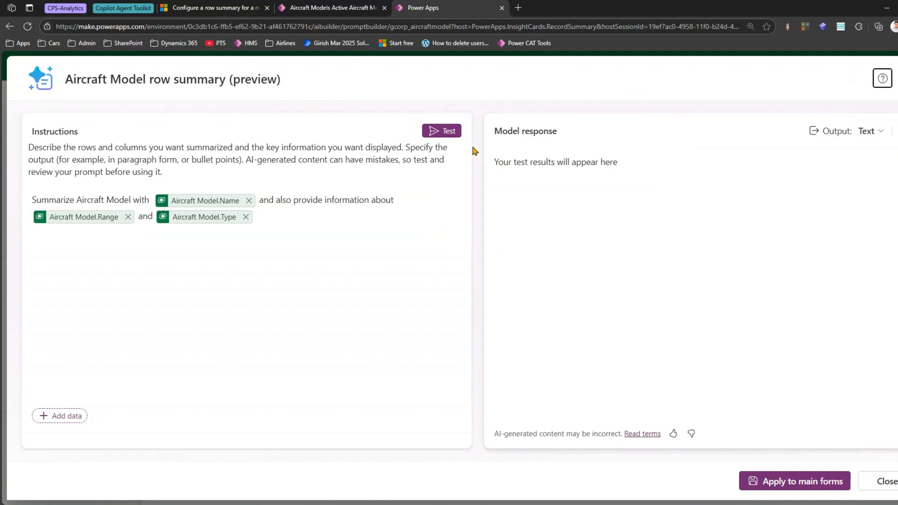
click(430, 132)
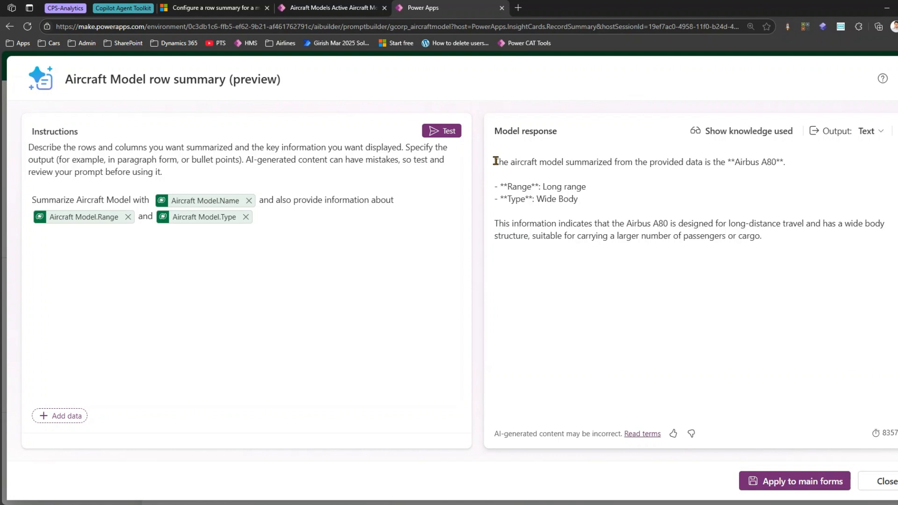
drag(496, 161, 783, 163)
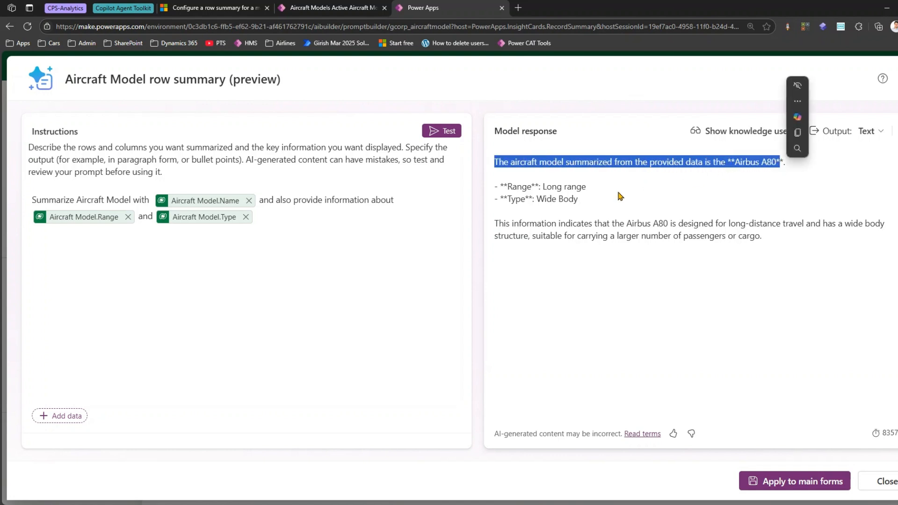
drag(543, 187, 810, 236)
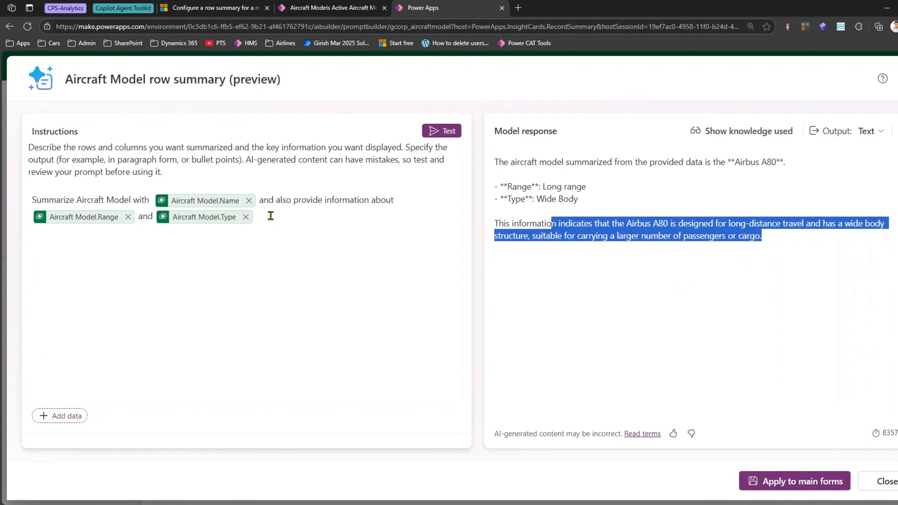
click(705, 191)
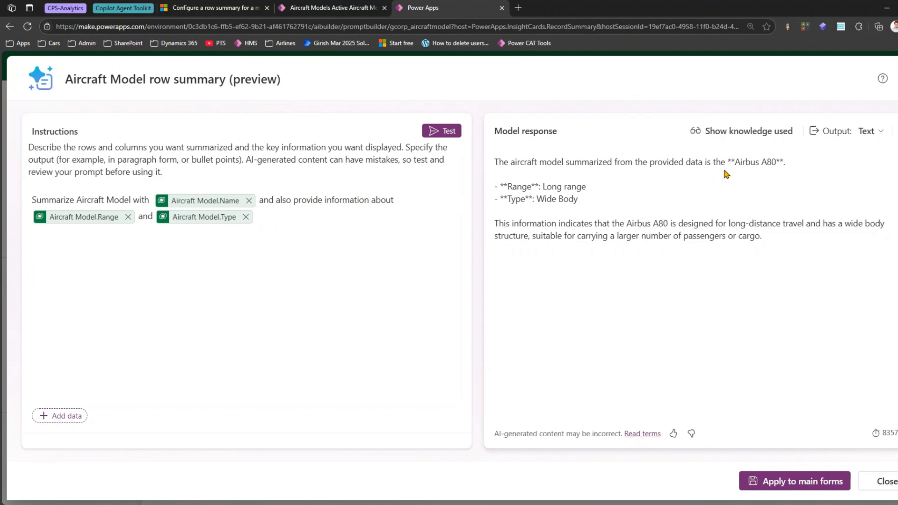
Show the knowledge used for the response and compare its aircraft model ID with the ID in the Airbus A80 record's URL
click(724, 134)
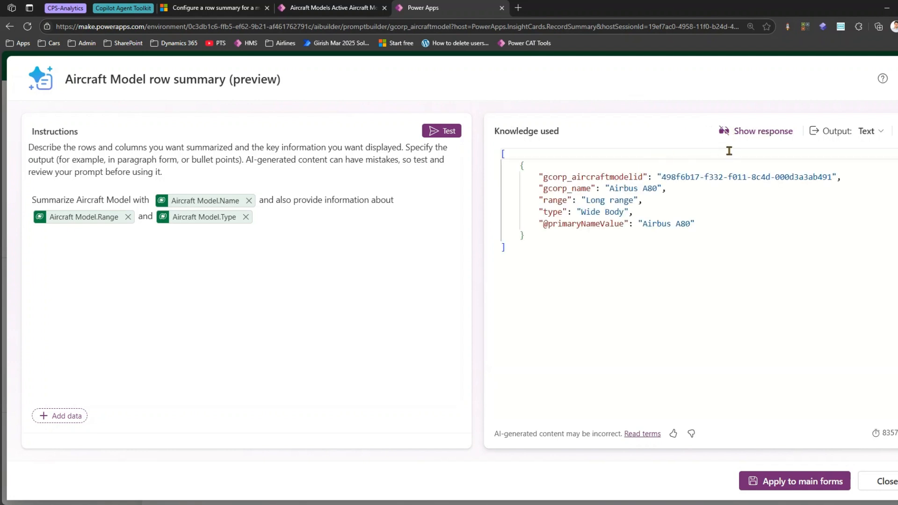
click(690, 178)
double_click(696, 178)
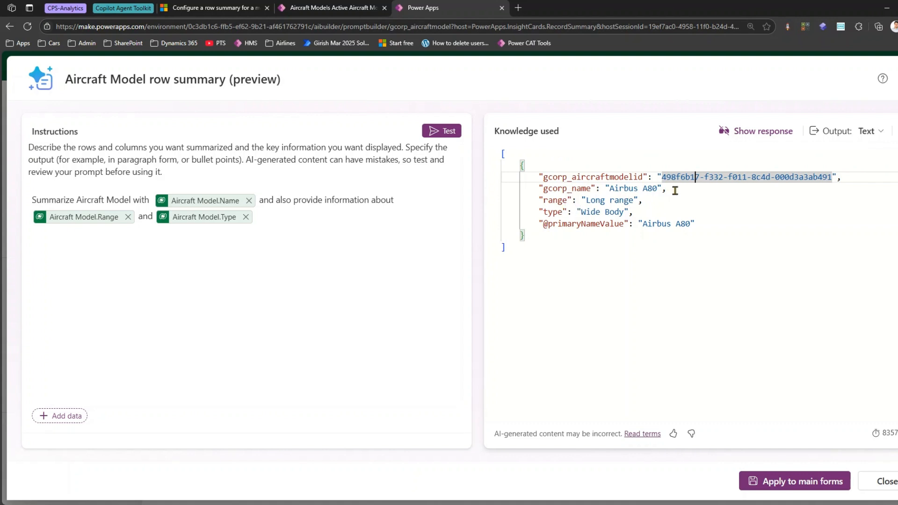
click(328, 8)
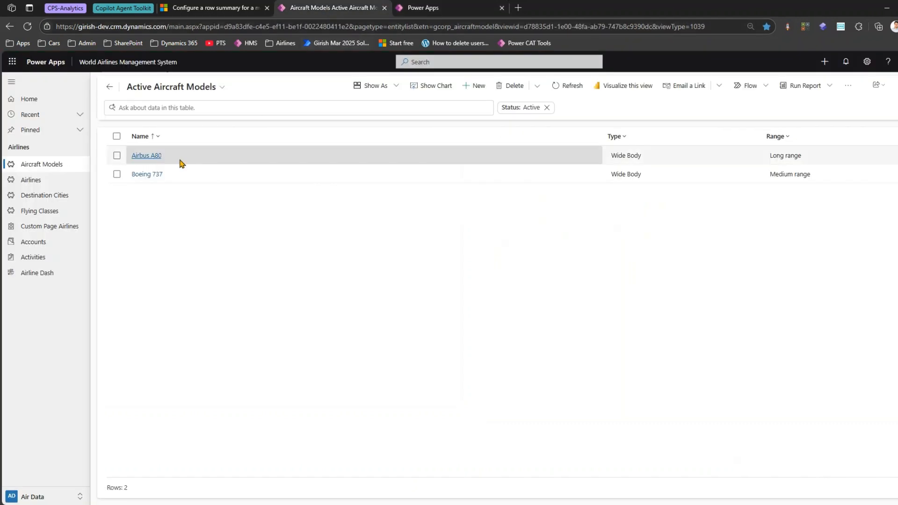
click(155, 157)
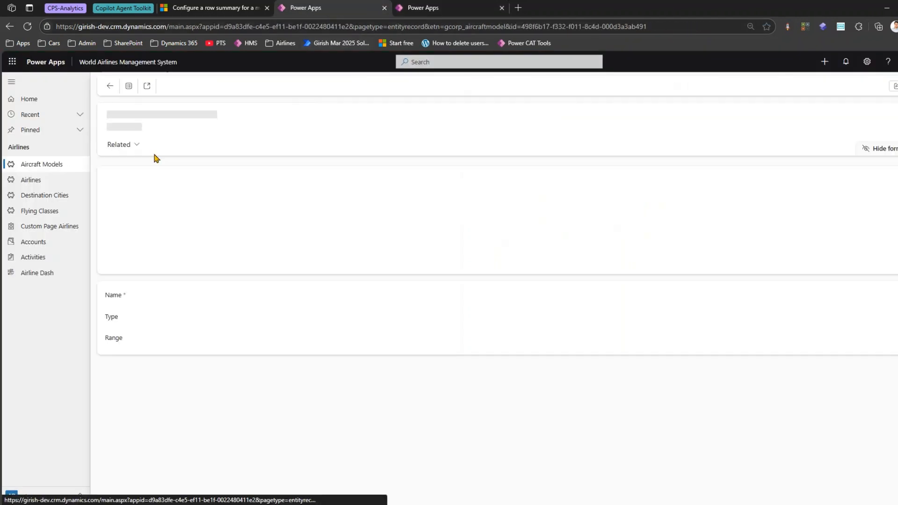
drag(522, 26, 676, 28)
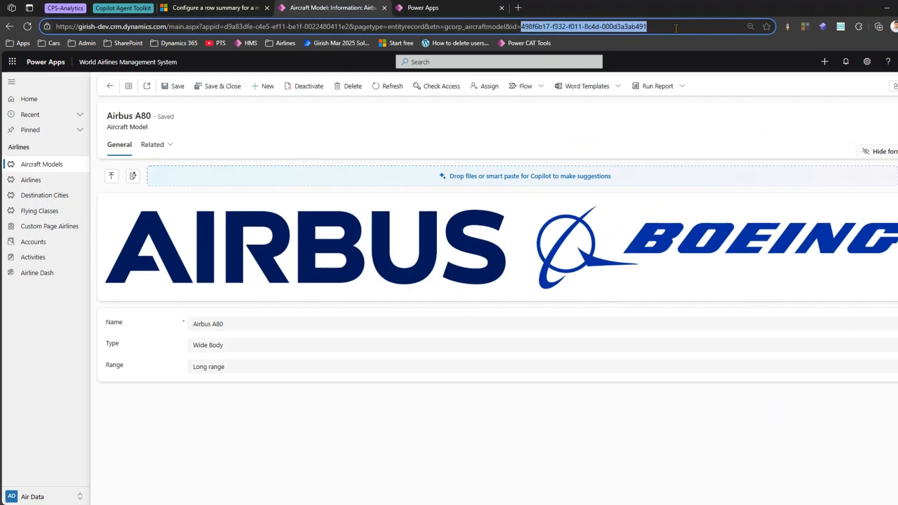
Switch back to the Aircraft Model row summary and set the prompt's output format to JSON
click(434, 8)
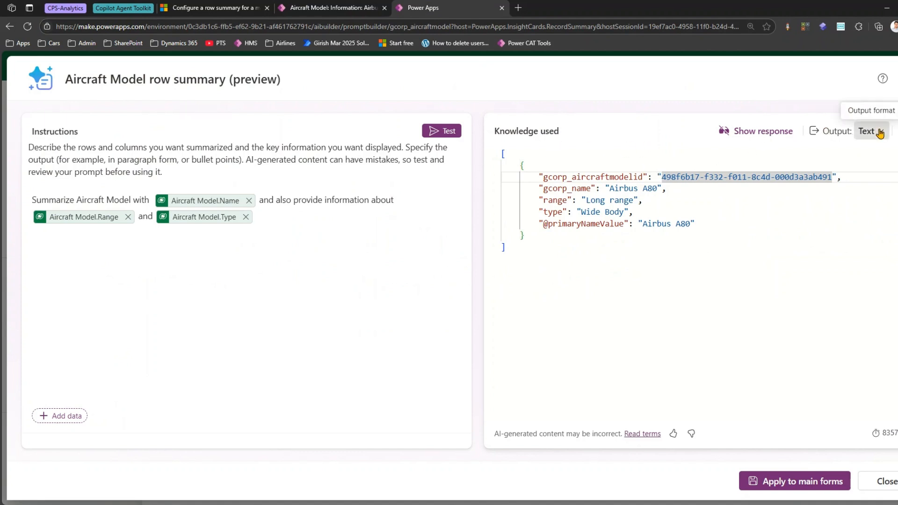
click(880, 133)
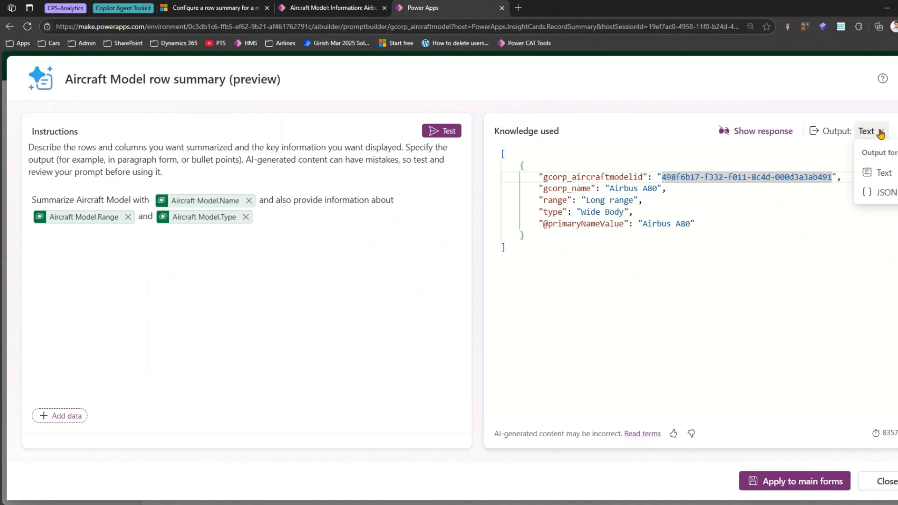
click(886, 192)
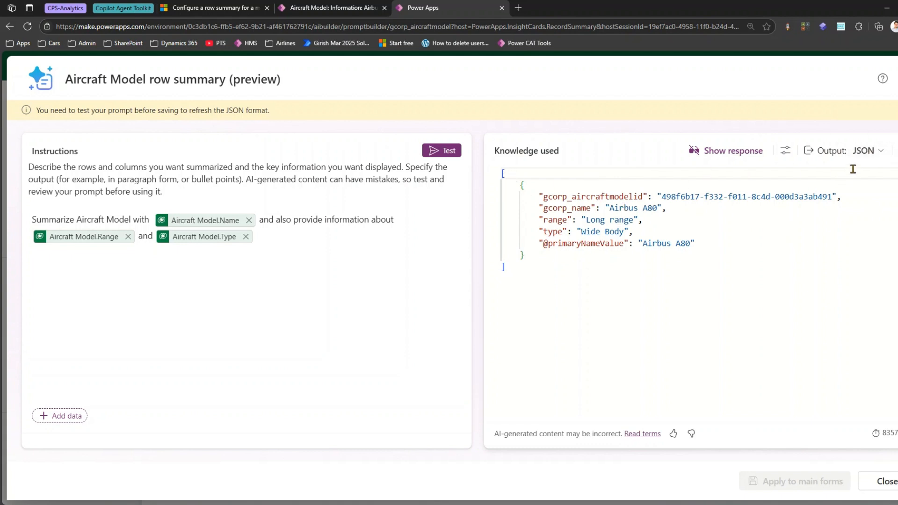
Set the prompt's output format back to Text, show the model response, and apply the Aircraft Model row summary to the main forms
click(876, 151)
click(879, 192)
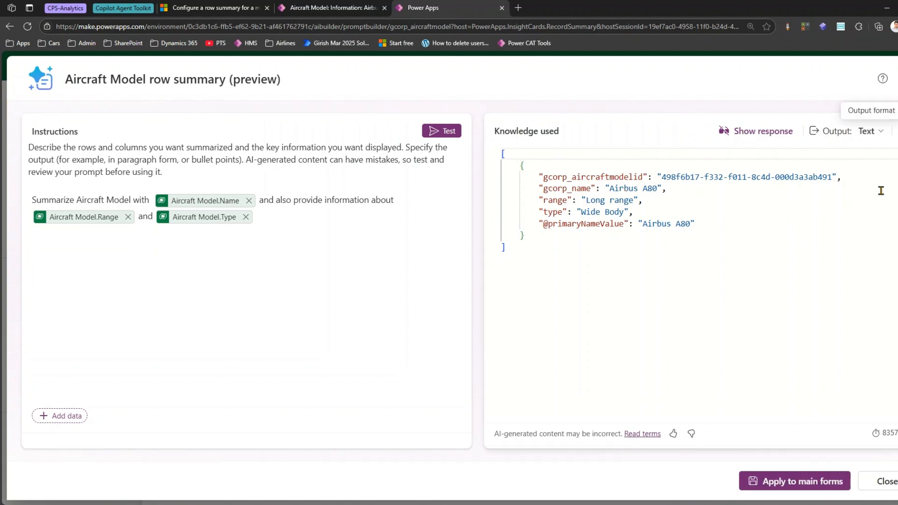
click(782, 134)
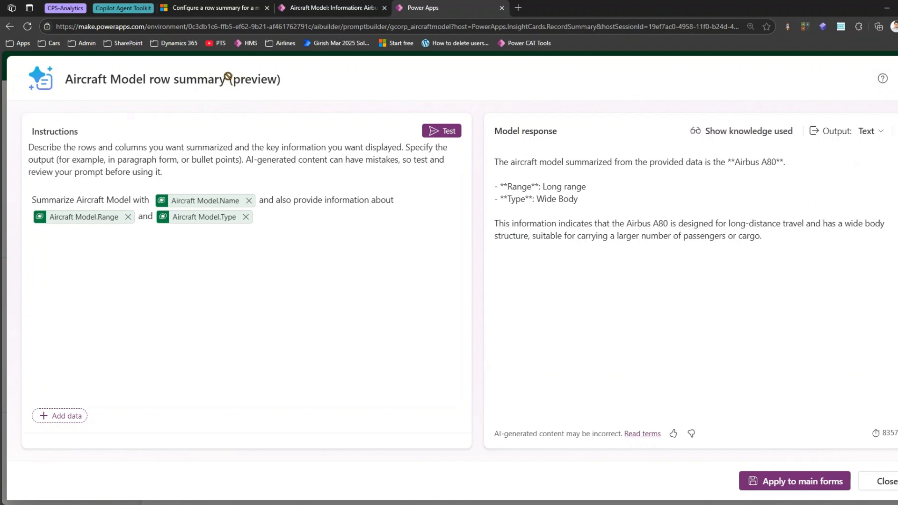
click(796, 486)
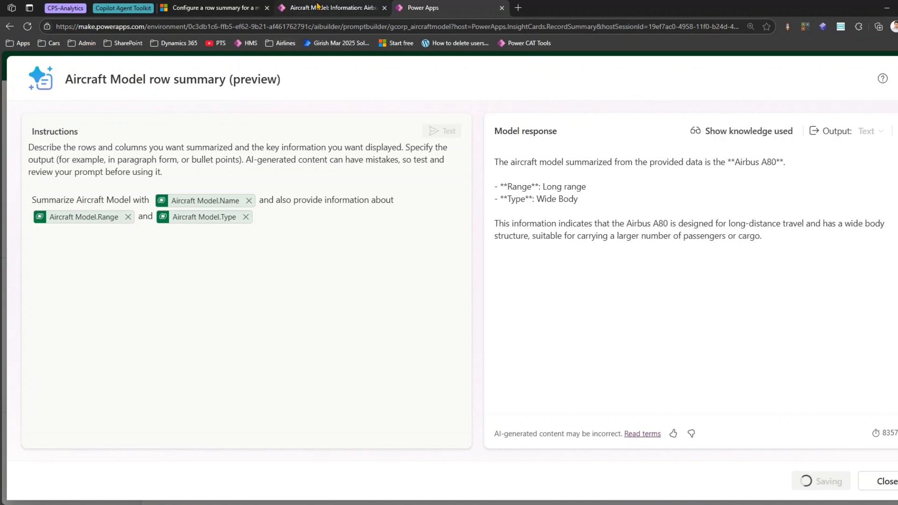
Open the Airbus A80 record in the World Airlines Management System app and check whether the row summary has been applied
click(317, 6)
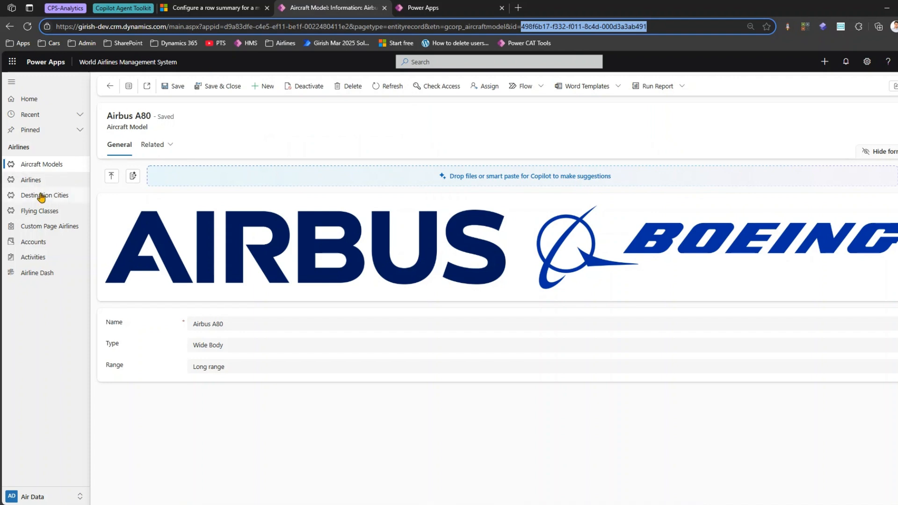
click(50, 170)
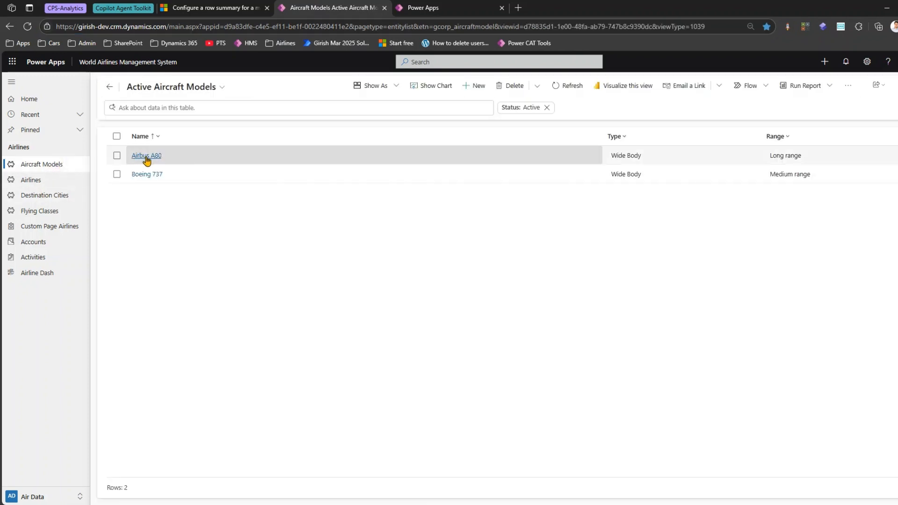
mouse_move(148, 160)
click(154, 158)
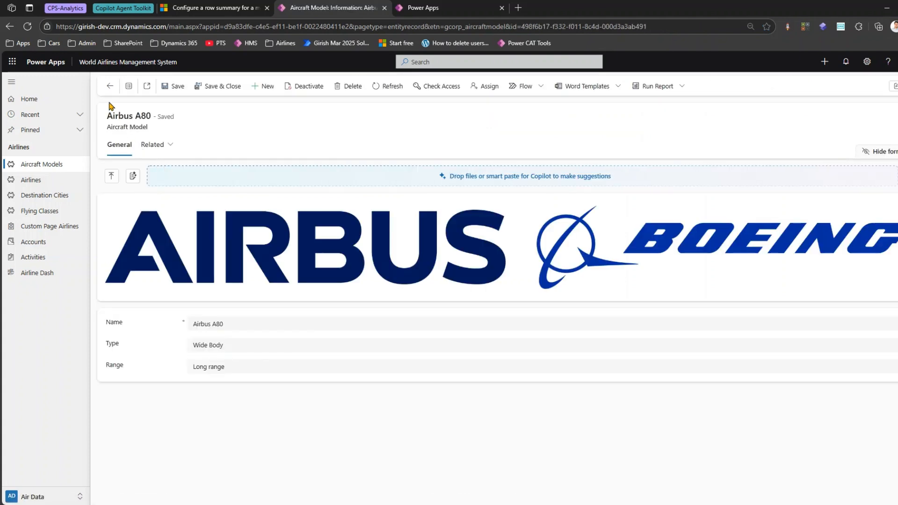
click(444, 6)
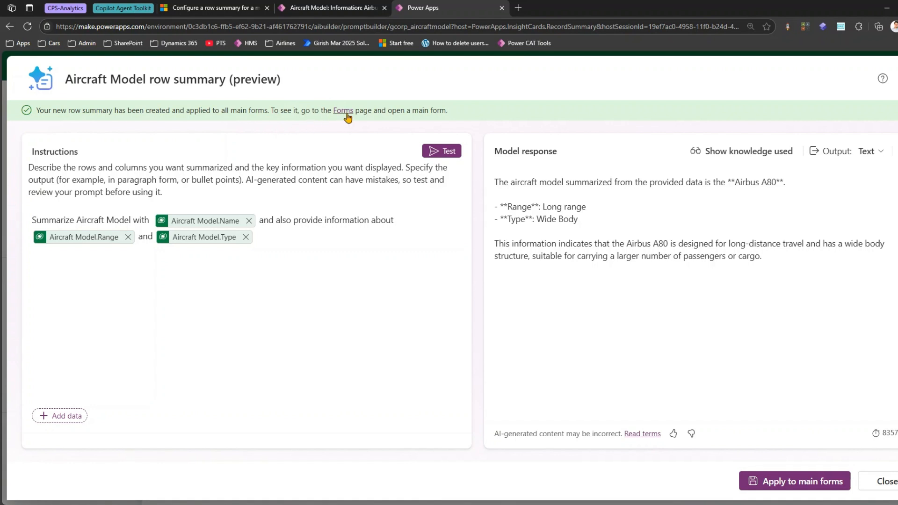
click(340, 7)
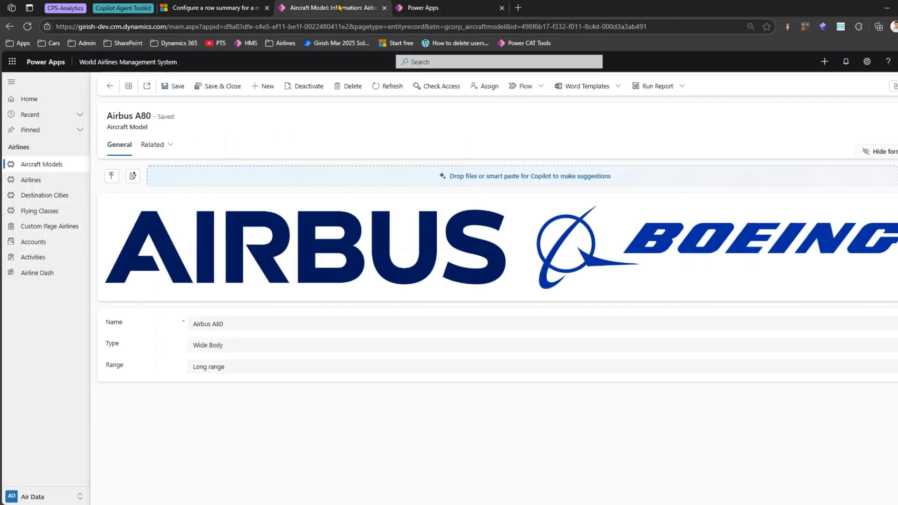
Narrow the Name column in the Active Aircraft Models list, then generate and copy the Boeing 737 row's summary
click(46, 165)
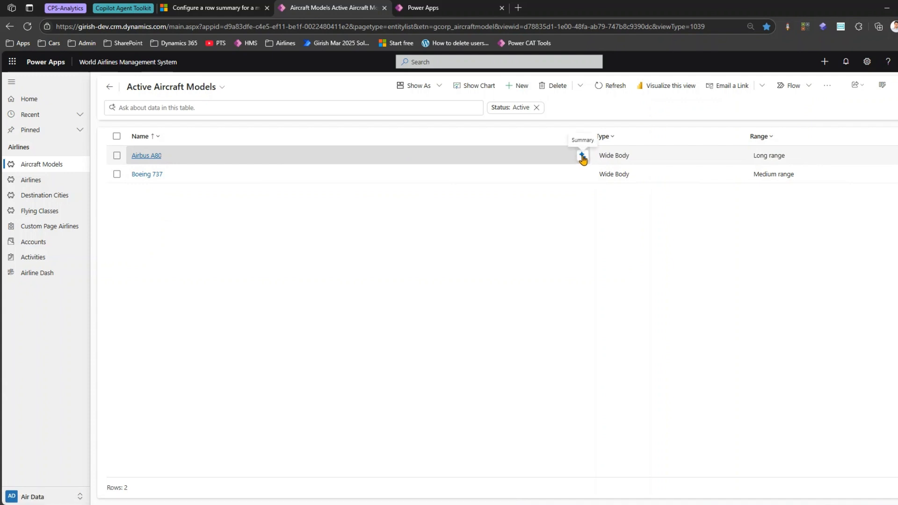
drag(592, 137, 218, 136)
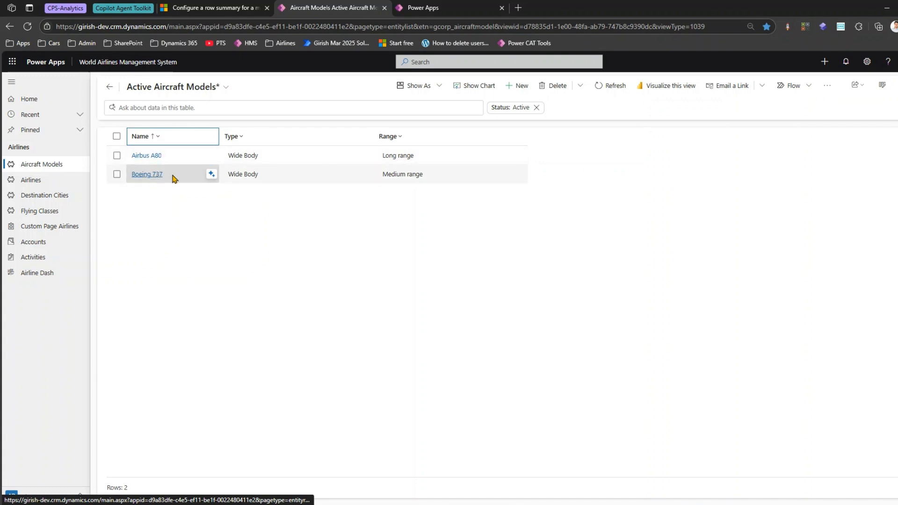
click(212, 175)
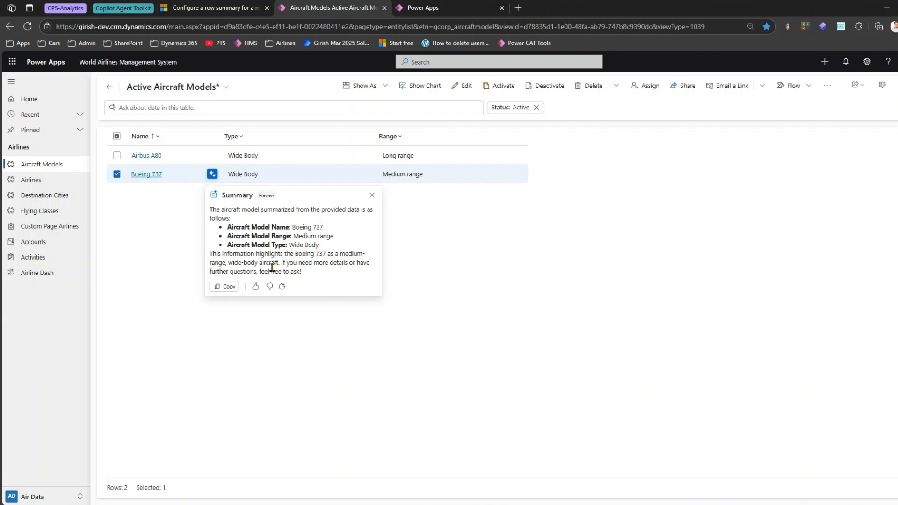
click(224, 287)
Open the Boeing 737 aircraft model record and the Singapore Airlines record to read the summary on each form
click(146, 174)
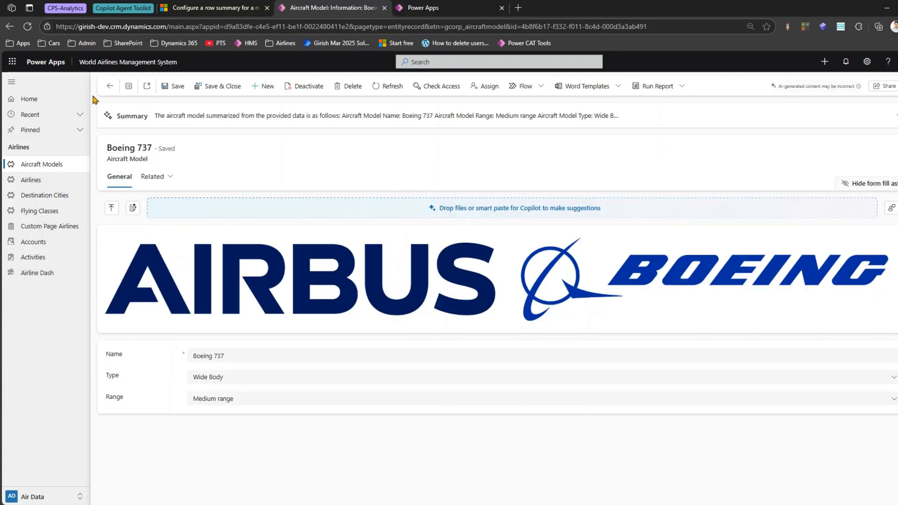
mouse_move(95, 100)
mouse_down()
mouse_move(402, 142)
mouse_move(613, 130)
mouse_up()
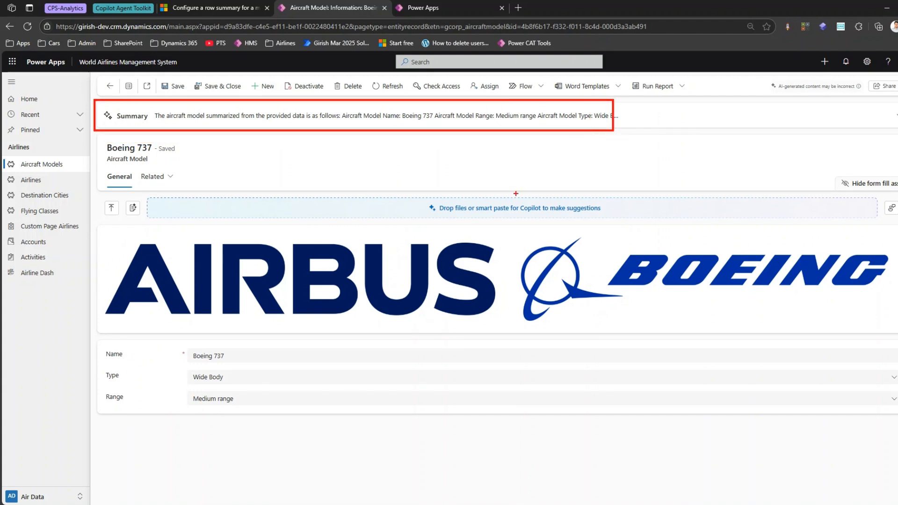
key(Escape)
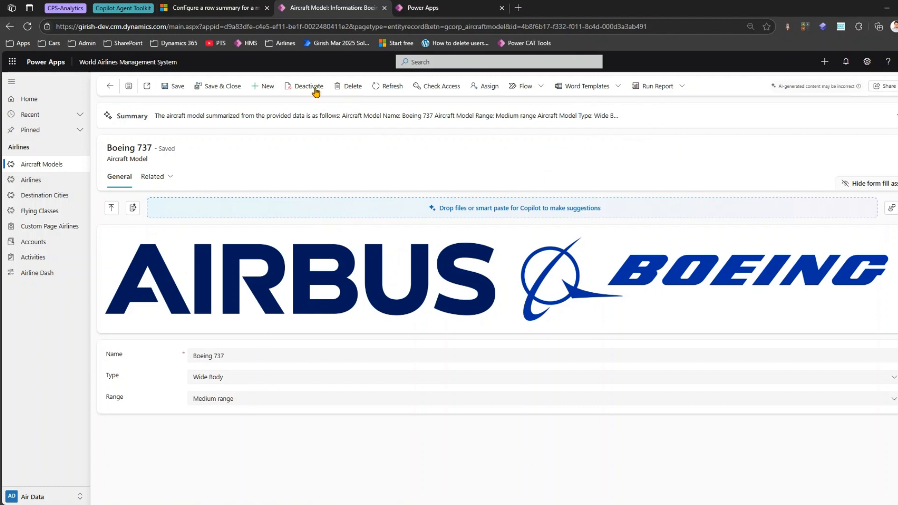
click(44, 182)
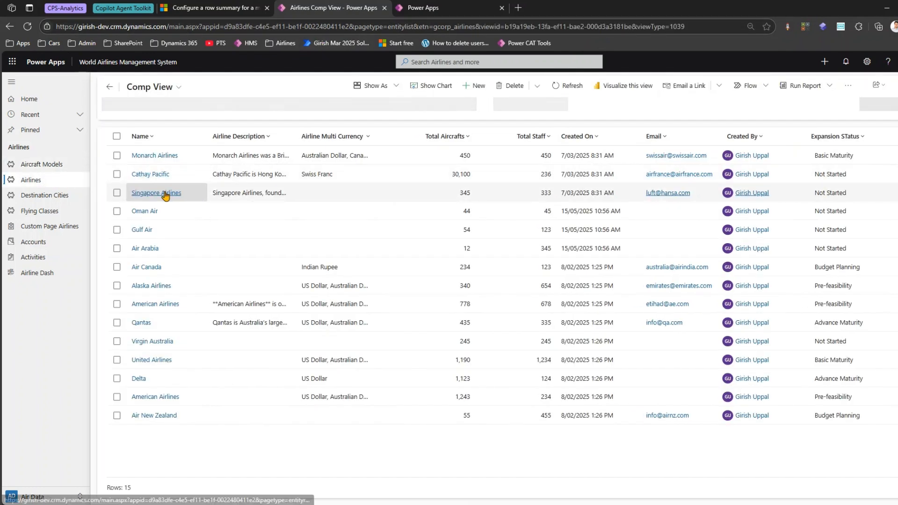
click(167, 193)
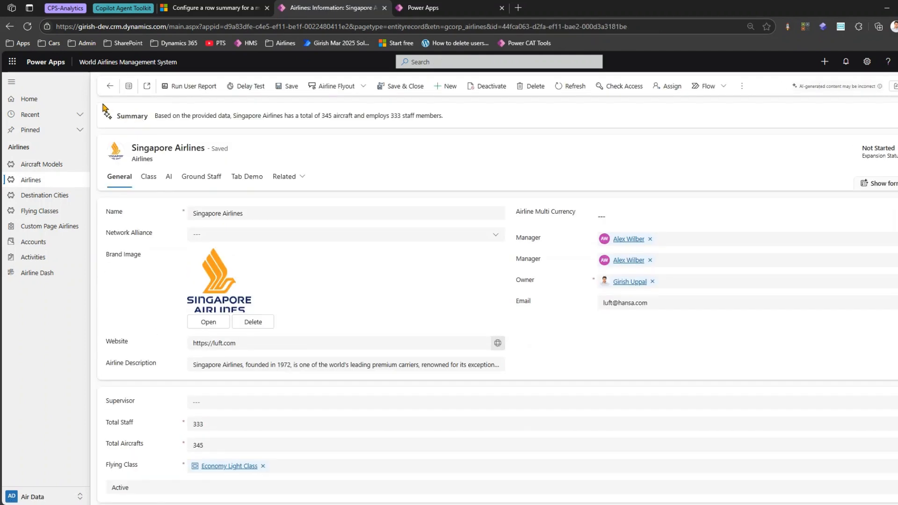
Return to Power Apps, close the Aircraft Model row summary, find the Airlines table by searching "airline", and open its row summary
click(431, 8)
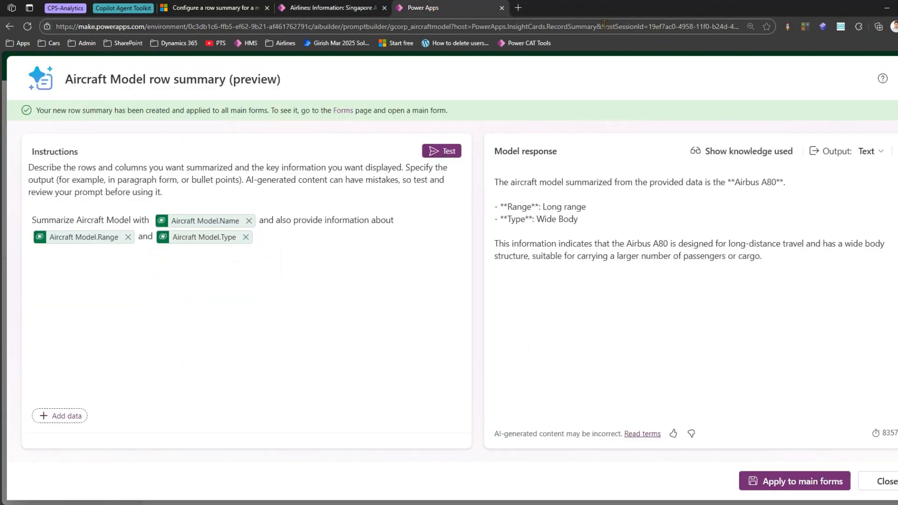
click(881, 484)
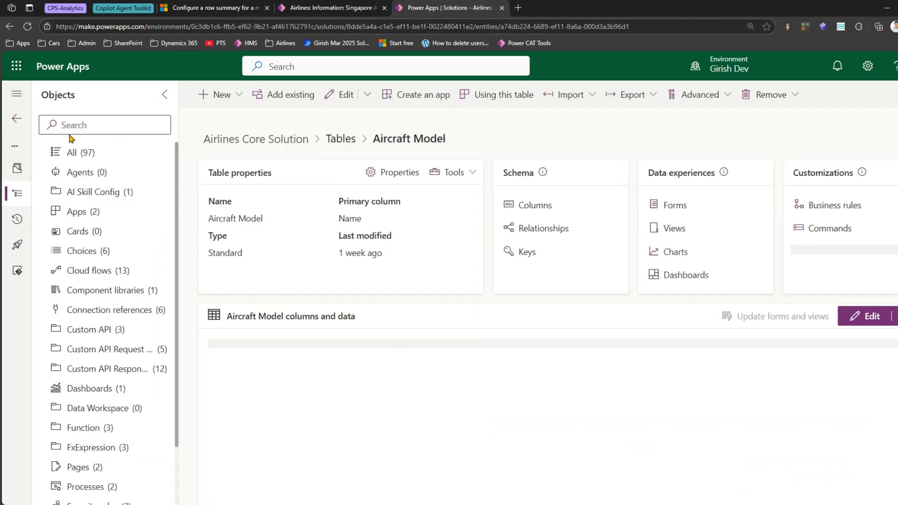
click(69, 126)
text(airline)
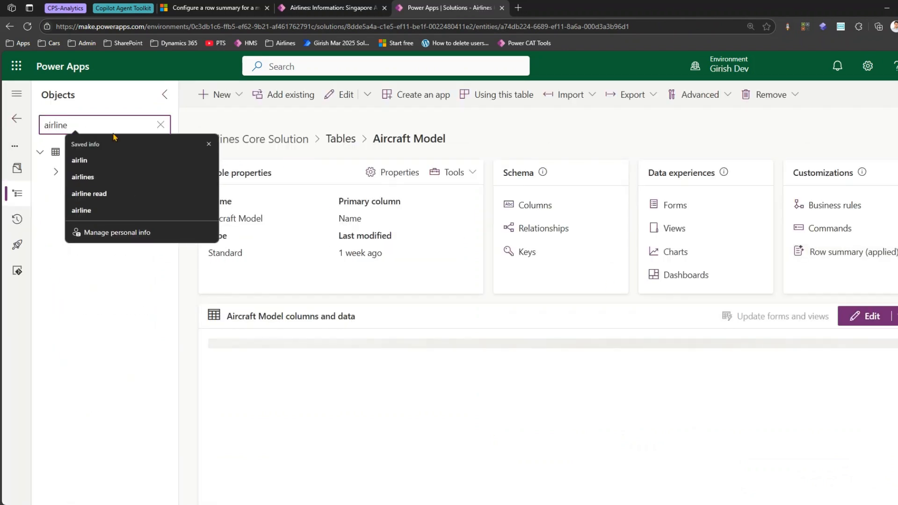
click(72, 321)
click(108, 172)
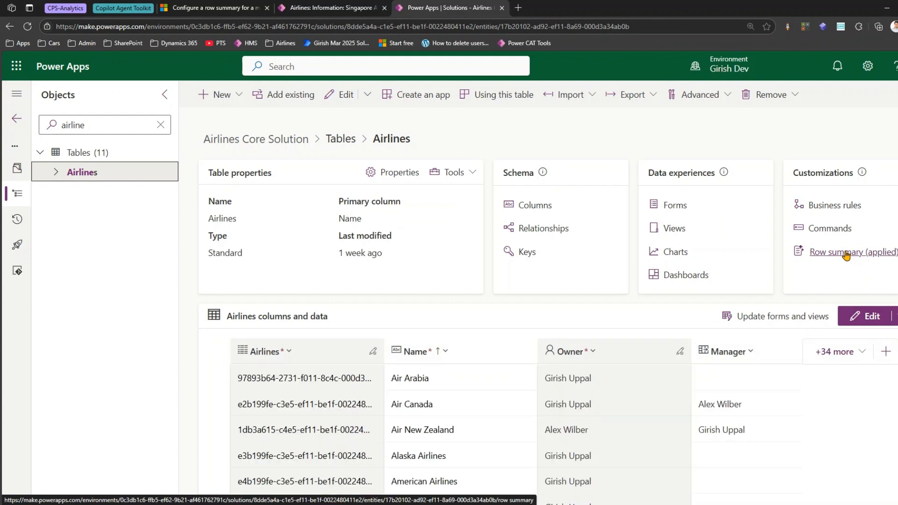
click(846, 253)
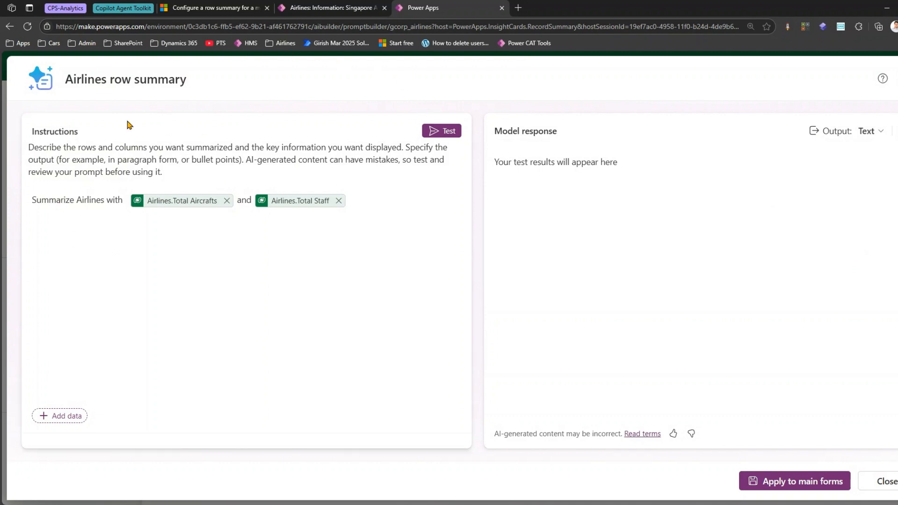
Test the Airlines row summary prompt, review its response and the knowledge used, and leave the prompt builder
drag(35, 200, 107, 204)
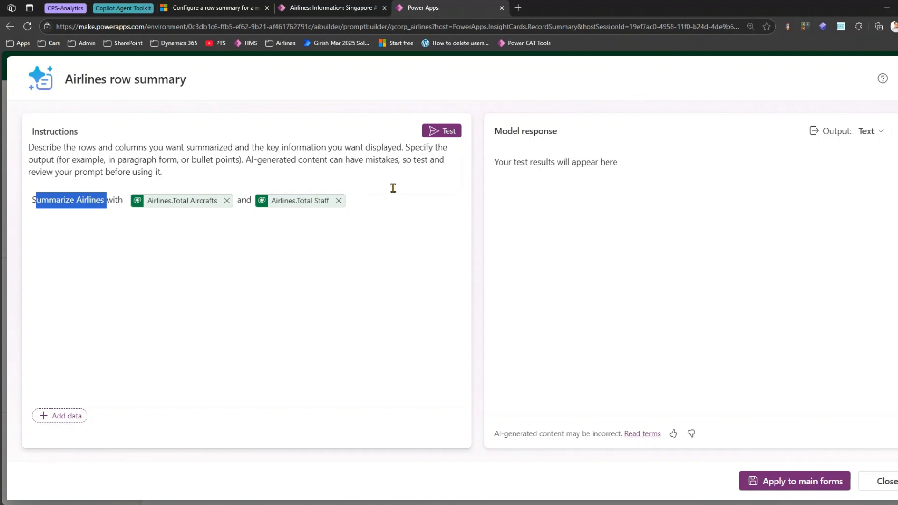
click(451, 133)
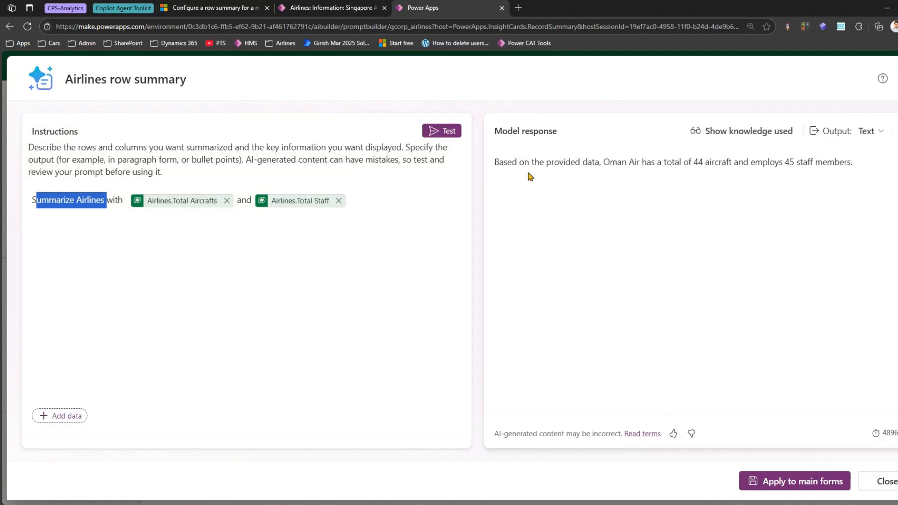
drag(604, 166, 857, 169)
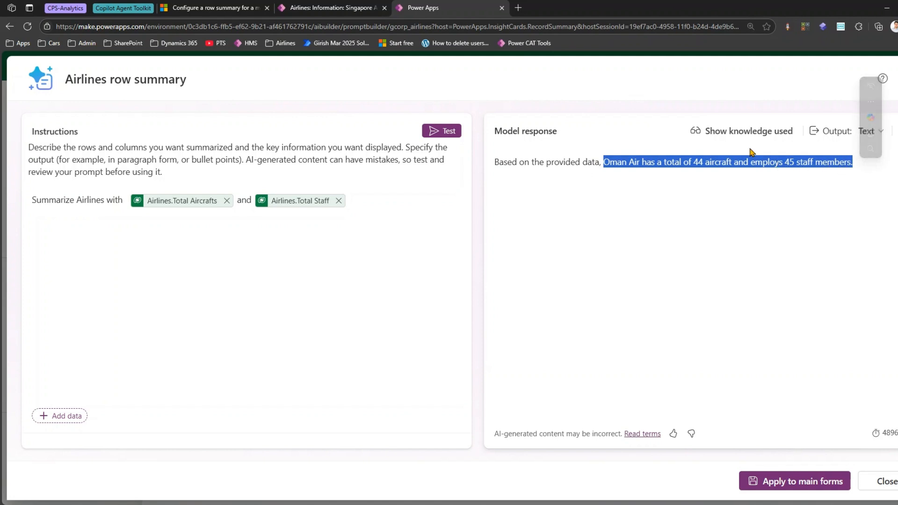
click(743, 135)
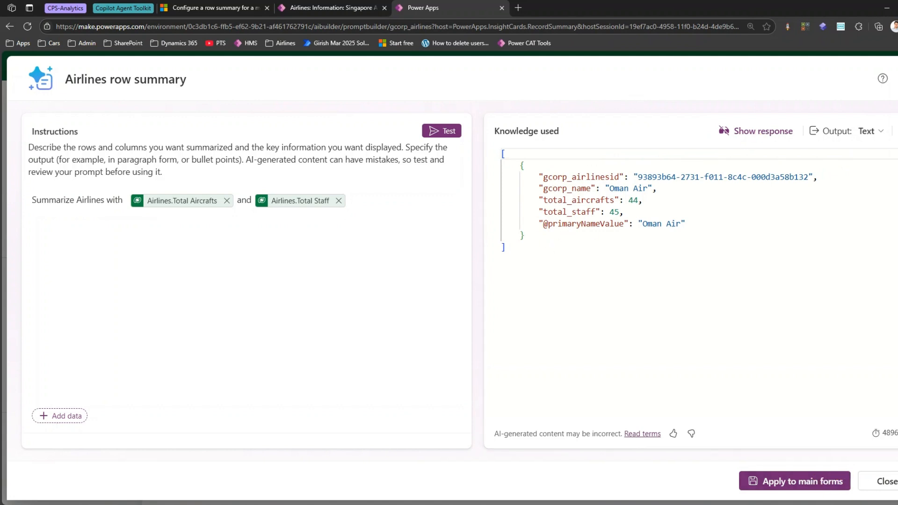
click(795, 482)
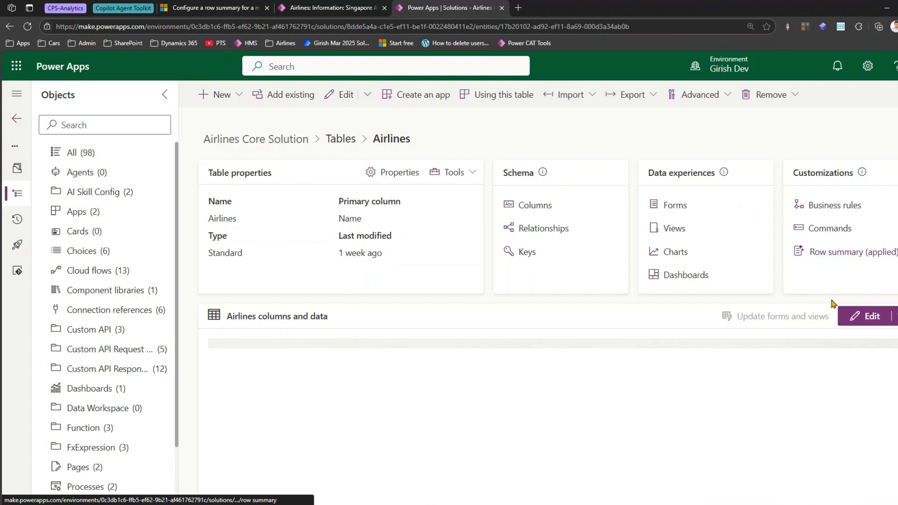
Switch to the World Airlines Management System app and check the Aircraft Models and Airlines lists for the per-row summary option
click(332, 7)
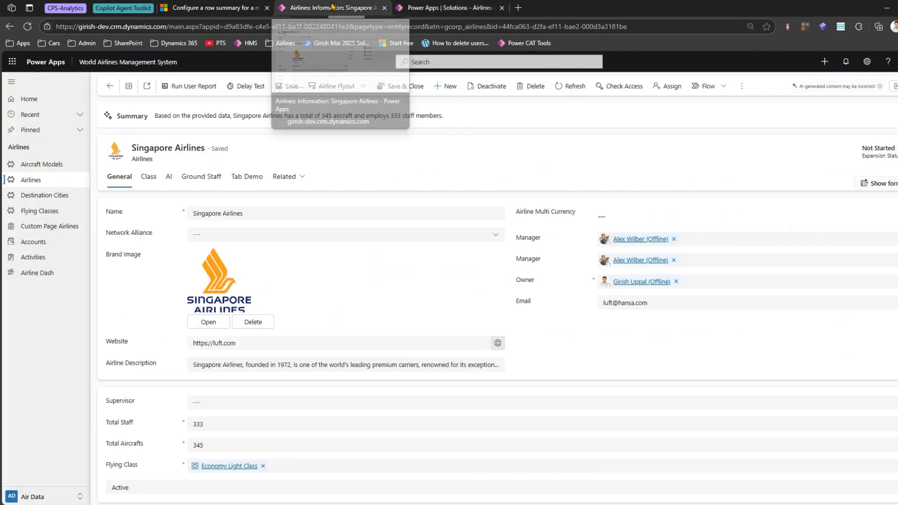
click(222, 7)
click(330, 8)
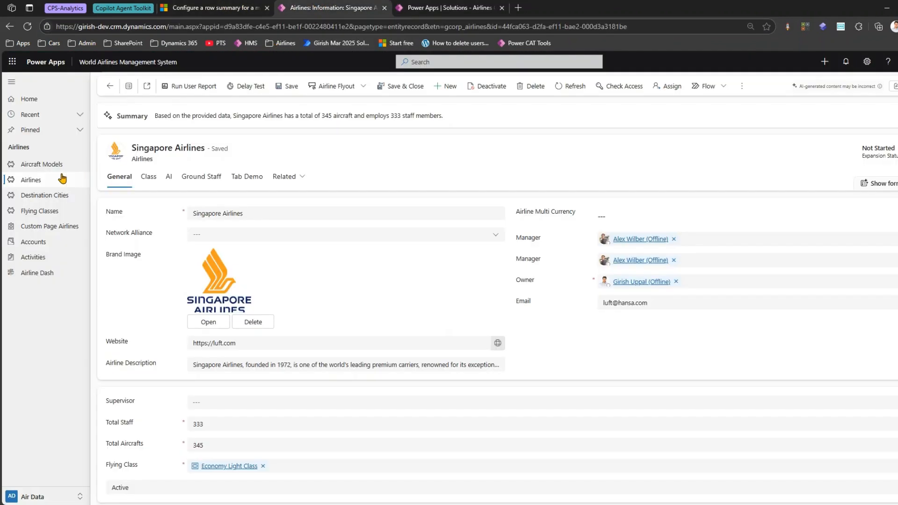
click(45, 181)
click(47, 166)
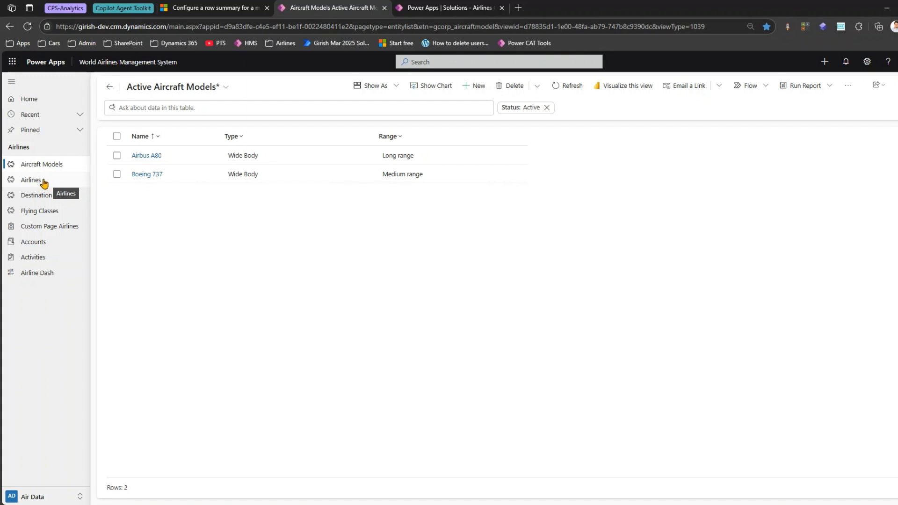
click(45, 181)
mouse_move(196, 156)
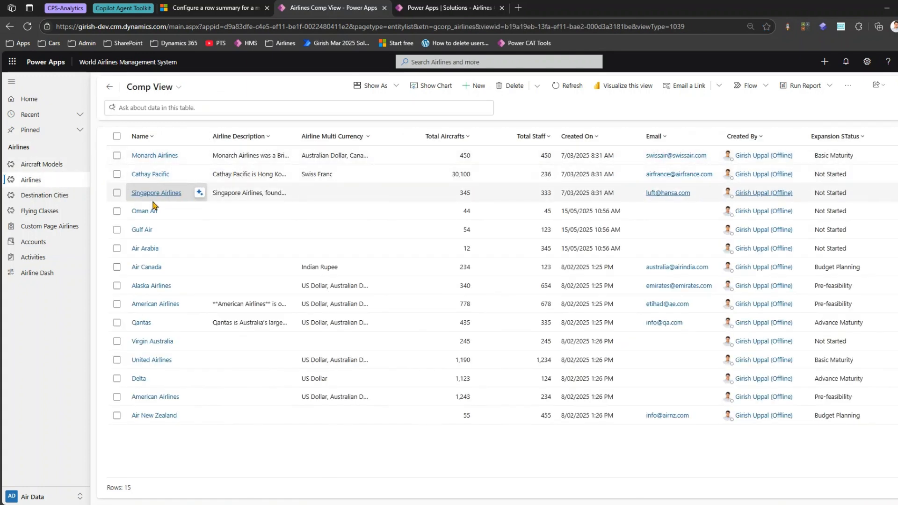
Switch back to Power Apps, open the Airlines table's forms, and inspect the options available for the Main form
click(455, 5)
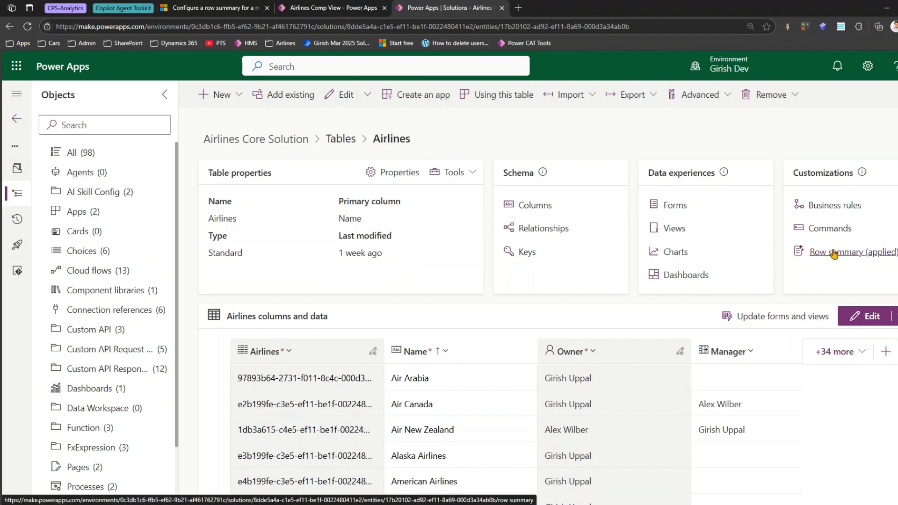
click(675, 207)
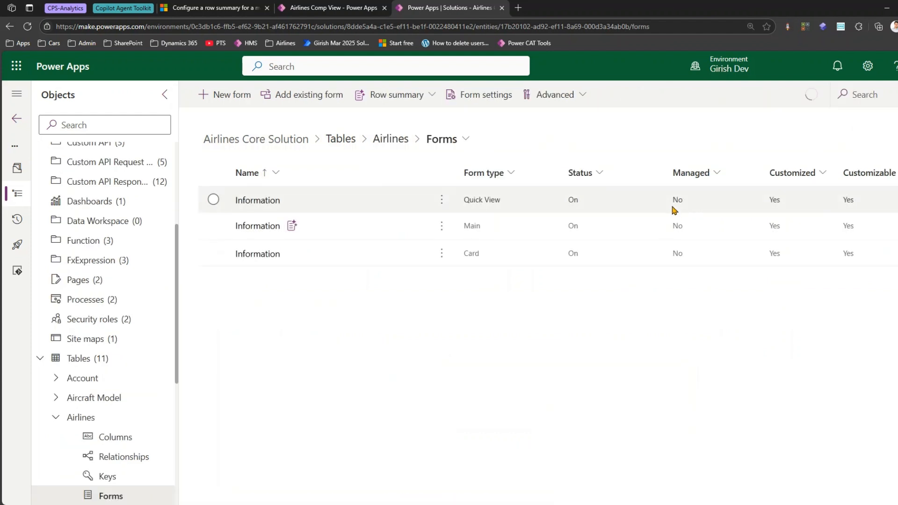
mouse_move(292, 227)
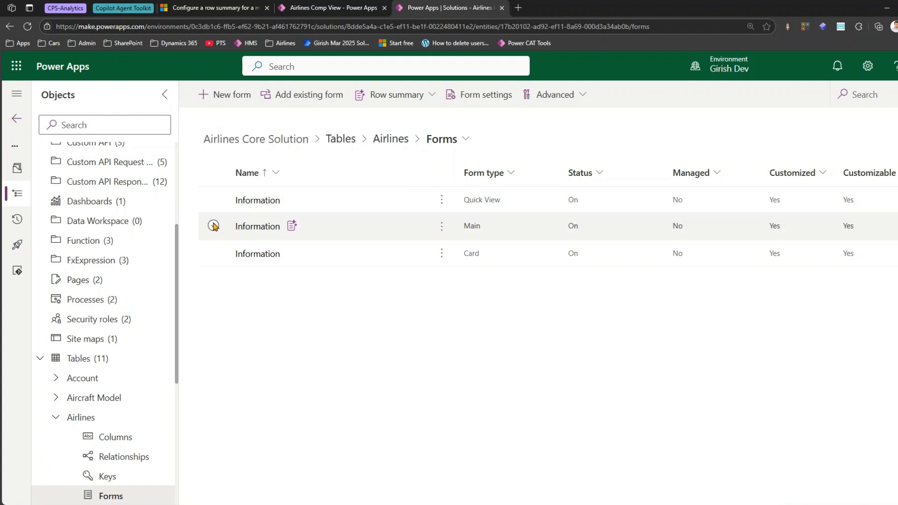
click(441, 227)
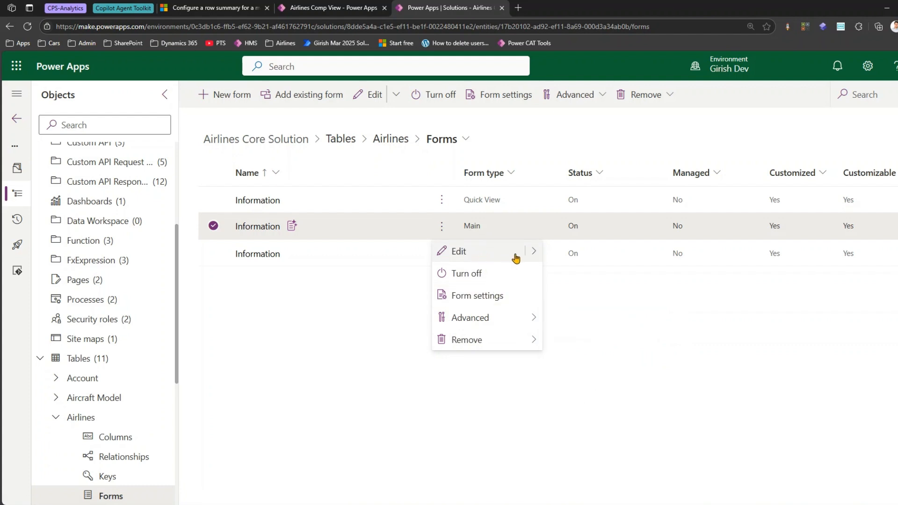
click(325, 296)
click(213, 226)
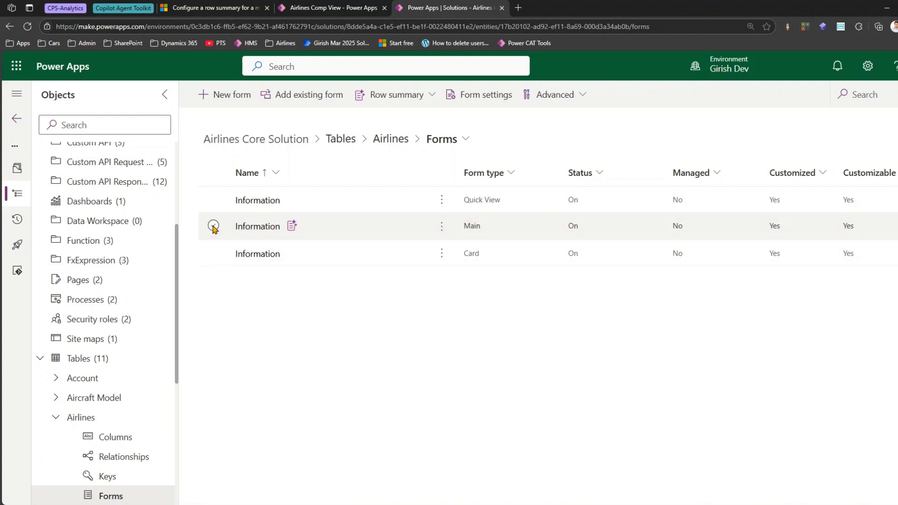
Open the Airlines row summary for editing from the forms list, review its prompt, and close it without changes
click(432, 99)
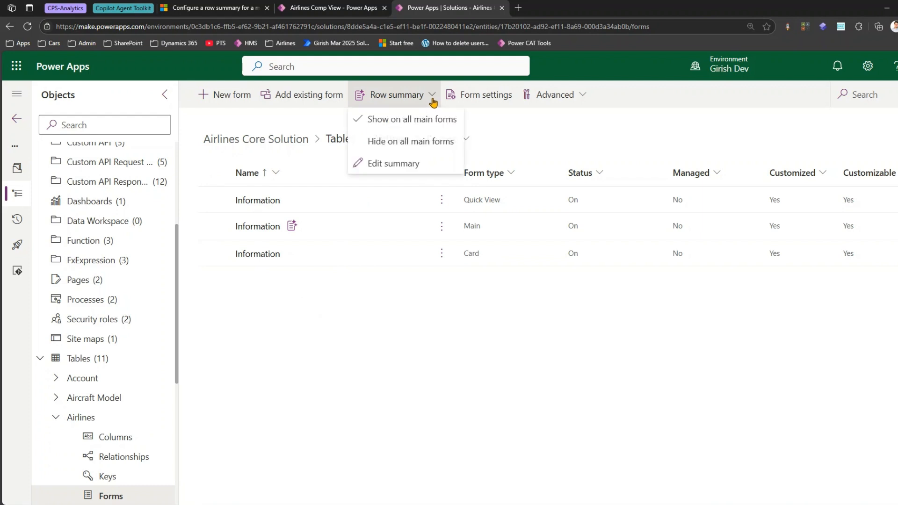
click(397, 165)
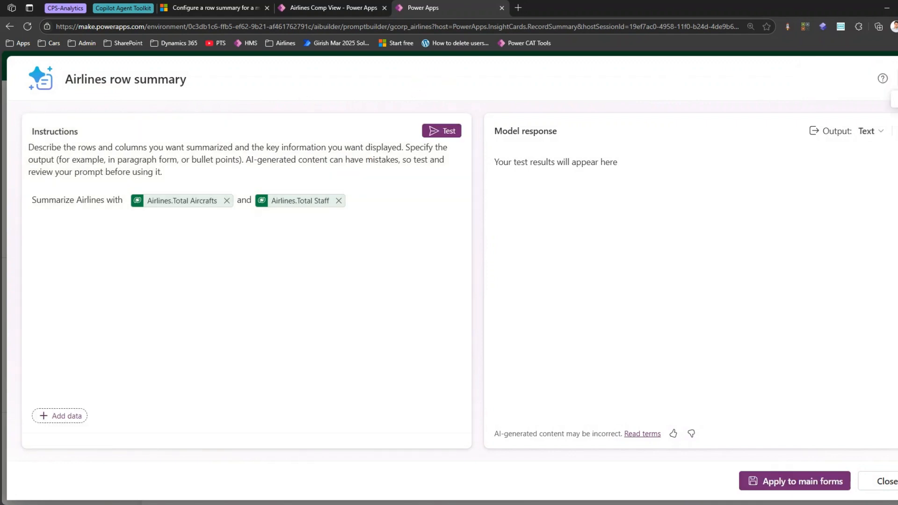
click(897, 79)
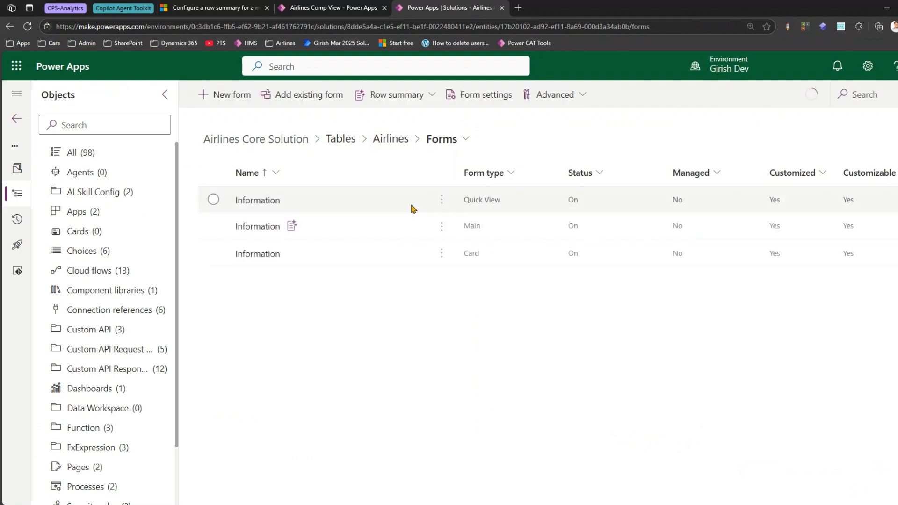
Hide the row summary on all main forms of the Airlines table and return to the table's overview
click(433, 94)
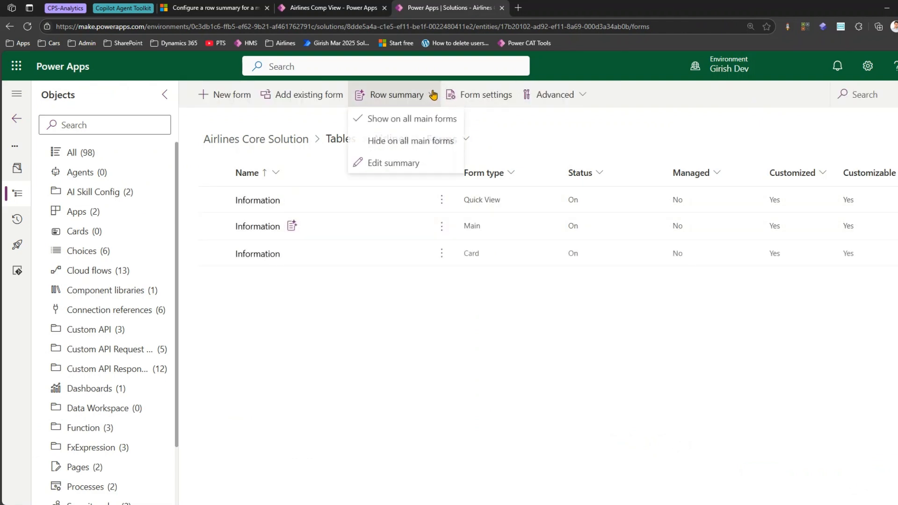
click(413, 143)
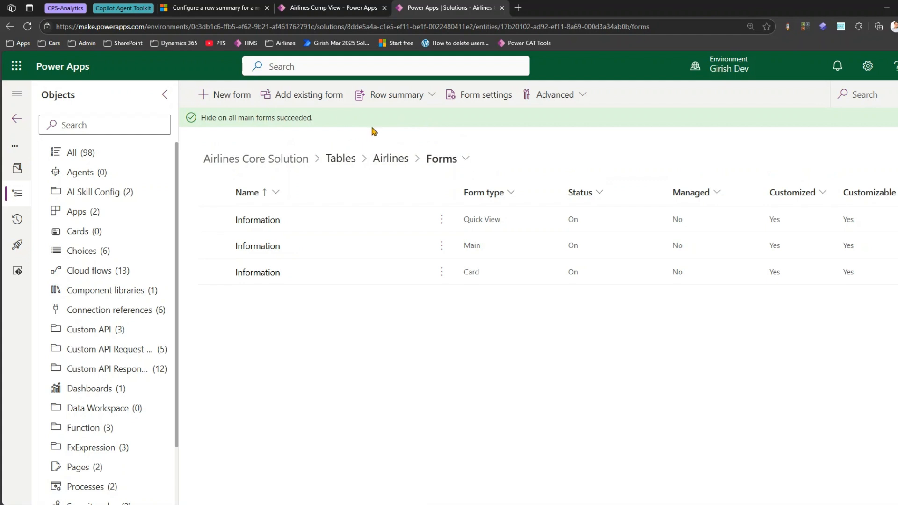
click(381, 161)
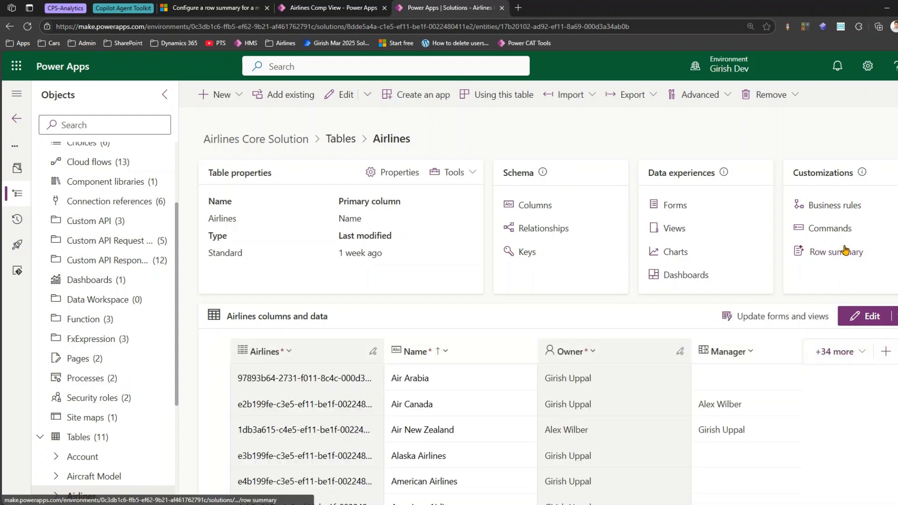
Switch to the World Airlines Management System app, check the Monarch Airlines record for the summary before and after reloading the page, and return to the Airlines list
click(334, 8)
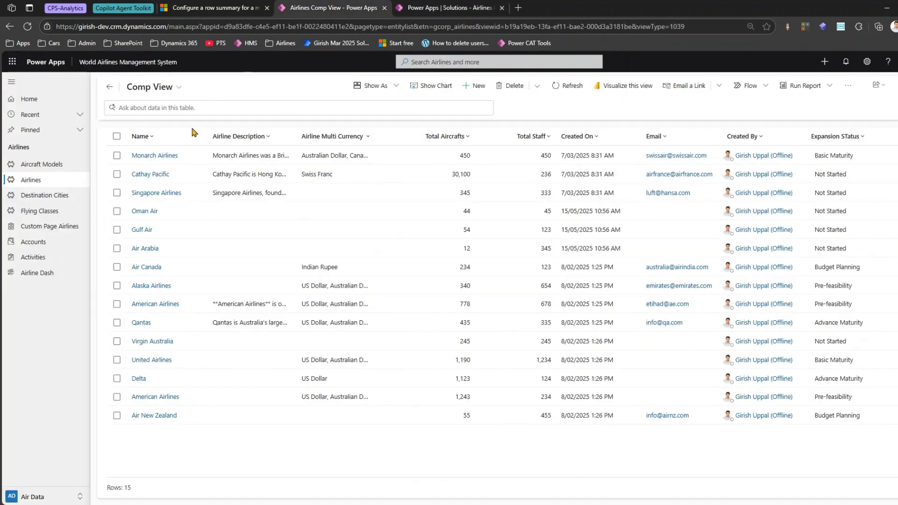
click(79, 183)
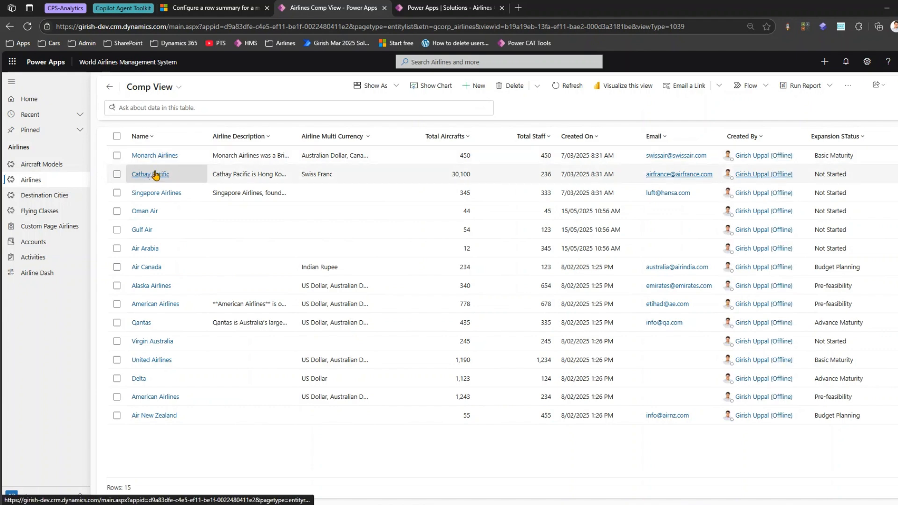
click(154, 156)
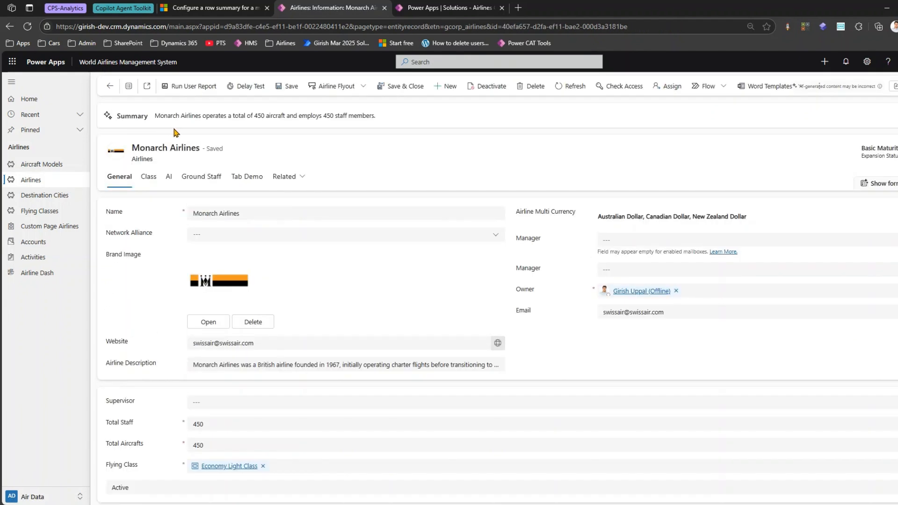
click(61, 183)
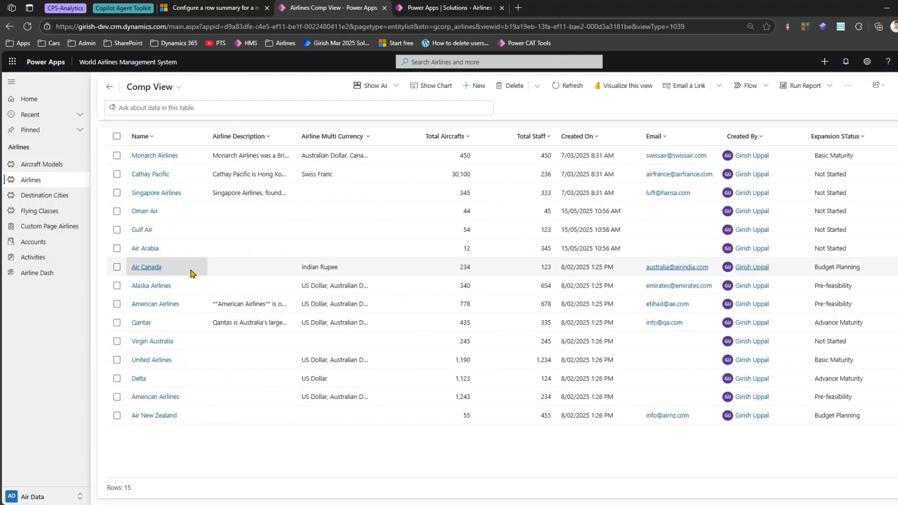
key(F5)
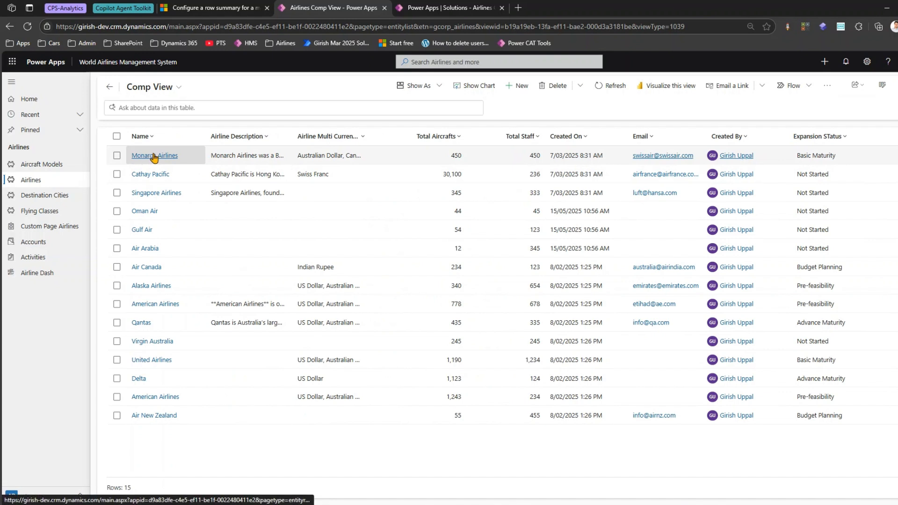
click(155, 156)
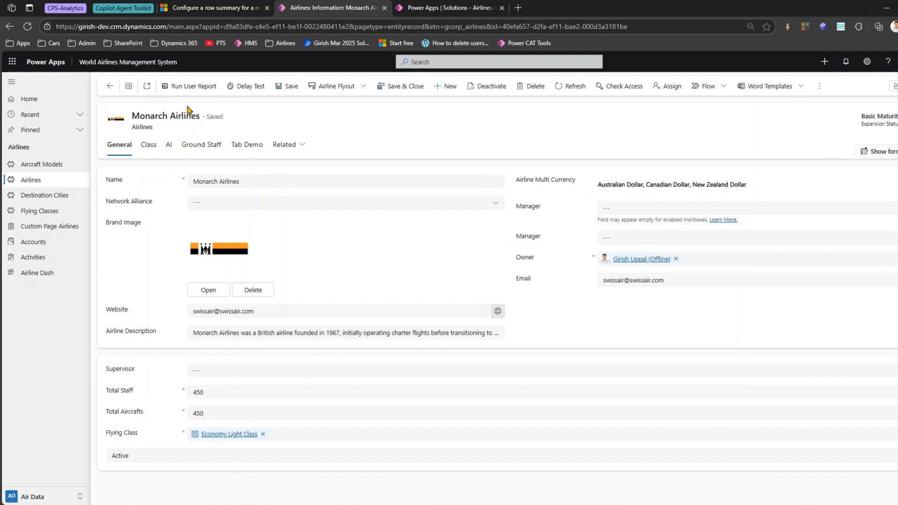
click(67, 184)
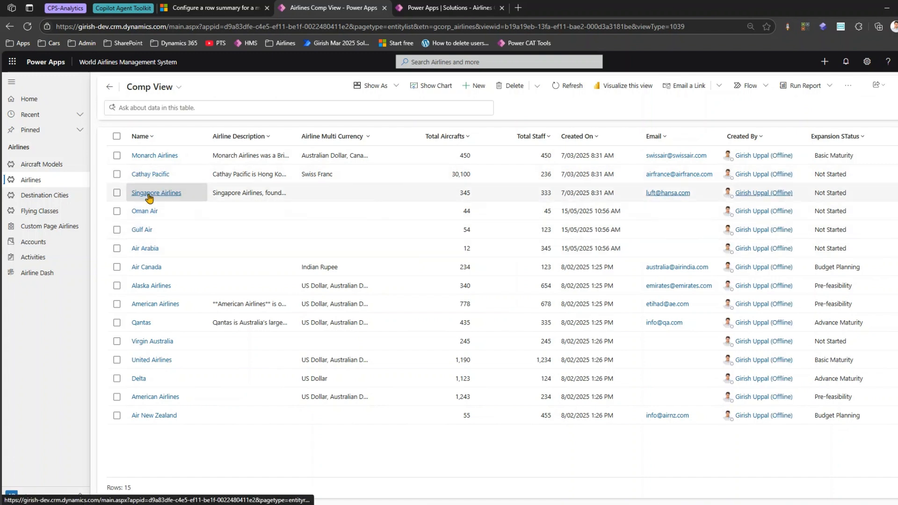
Switch to the Microsoft Learn row summary article and read the prerequisite about the AI insight cards environment setting
click(222, 7)
scroll(314, 206, up, 3)
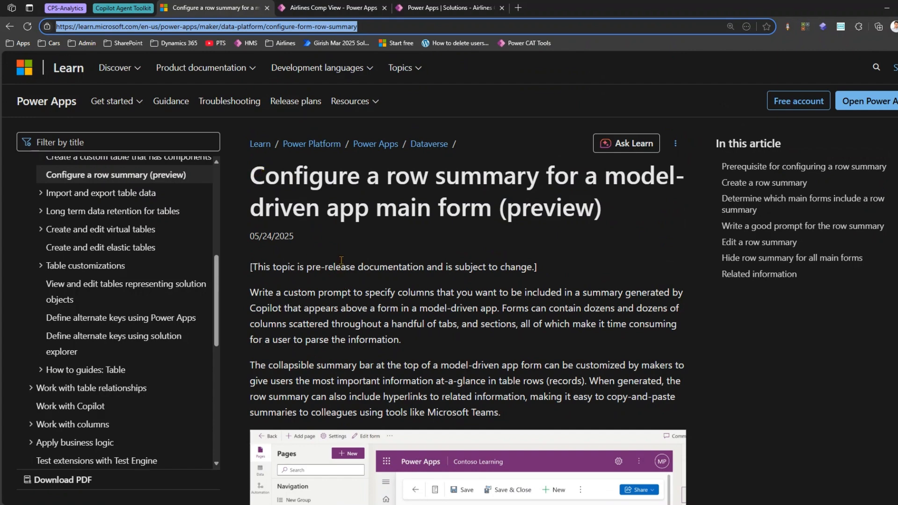
scroll(341, 261, down, 8)
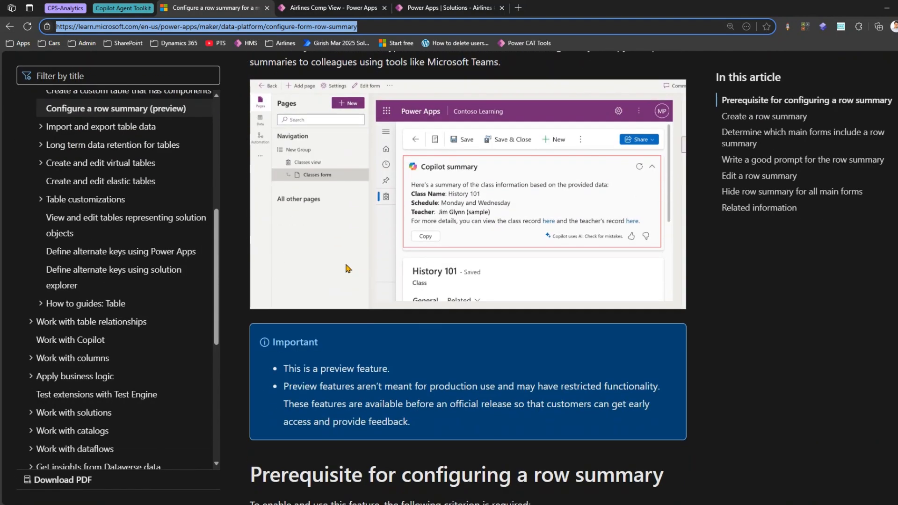
drag(313, 309, 501, 328)
scroll(497, 342, down, 6)
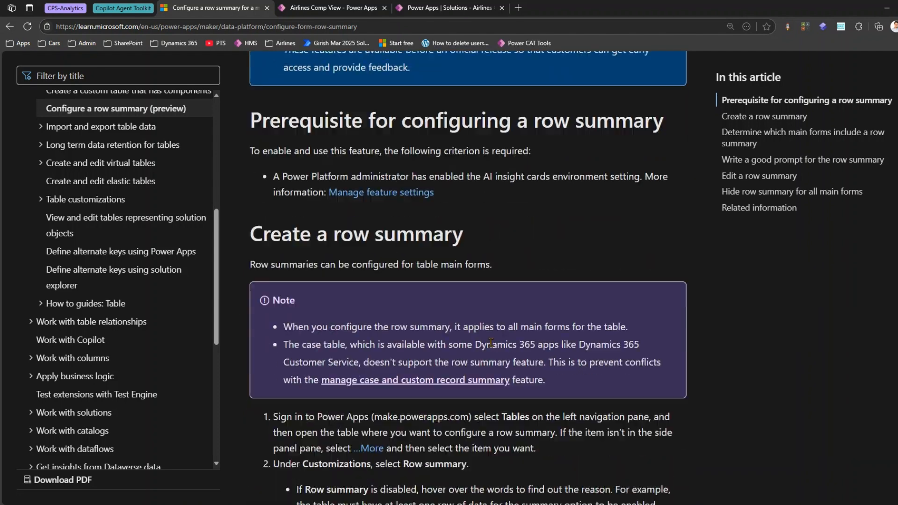
drag(419, 91, 571, 112)
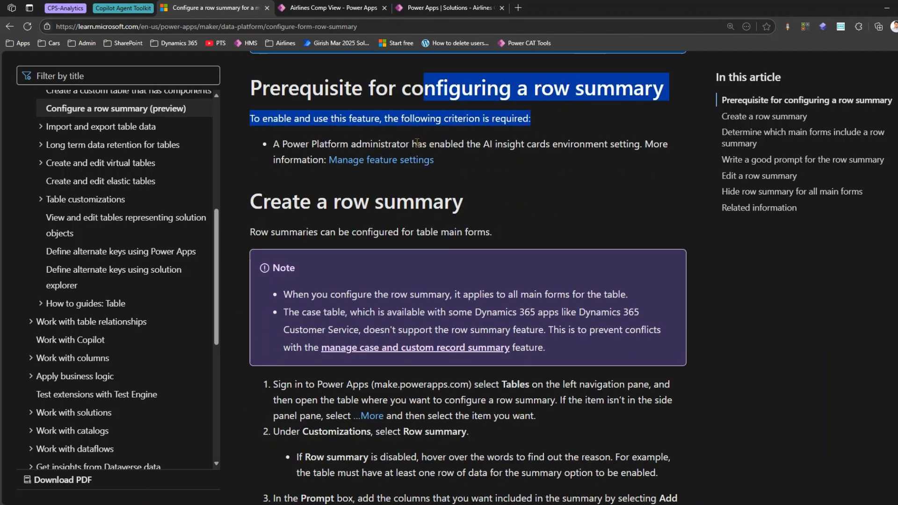
drag(485, 144, 636, 158)
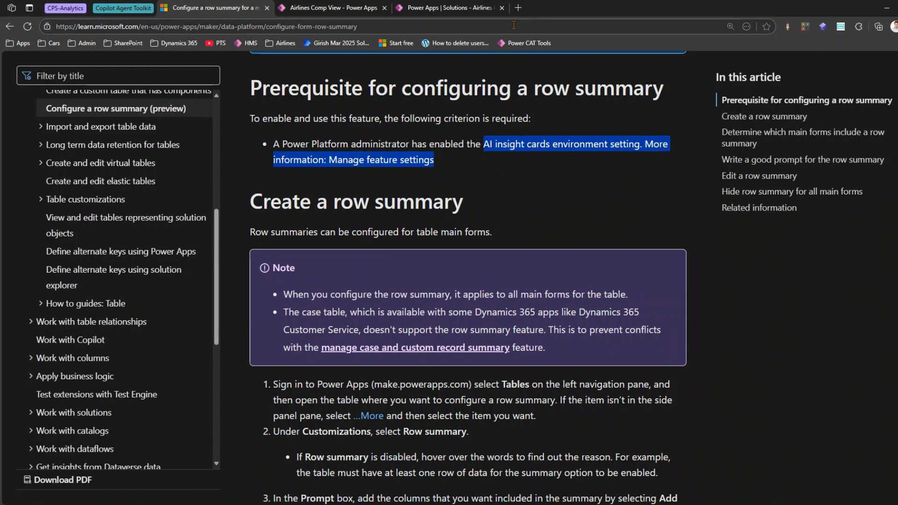
Open the Power Platform admin center in a new browser tab and go to the Dev environment's settings
click(518, 7)
click(82, 43)
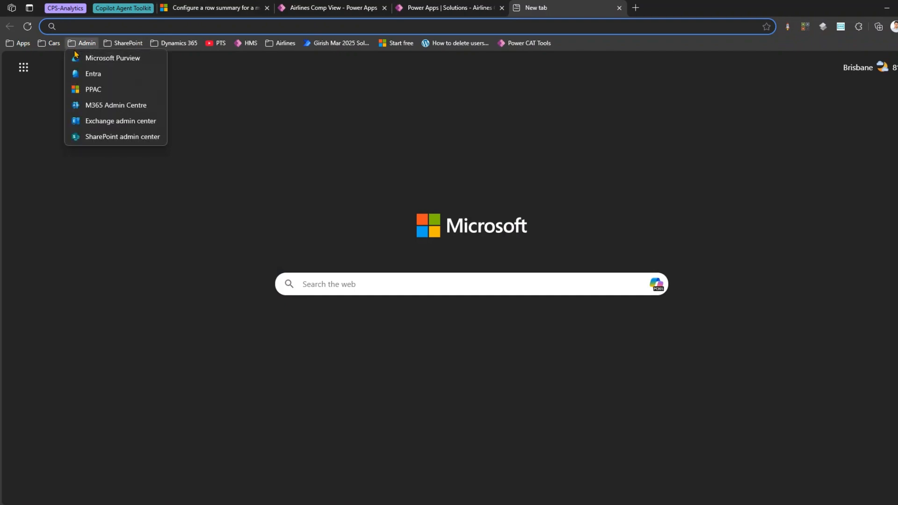
click(93, 89)
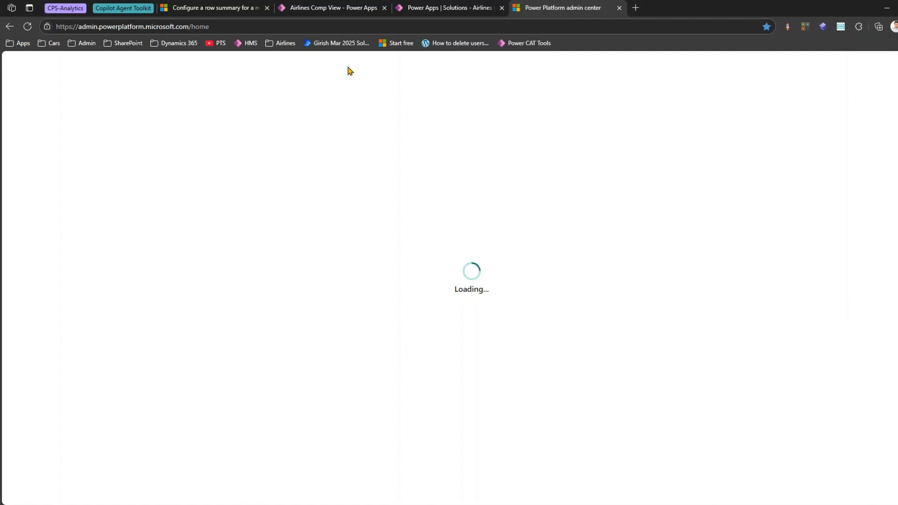
click(19, 142)
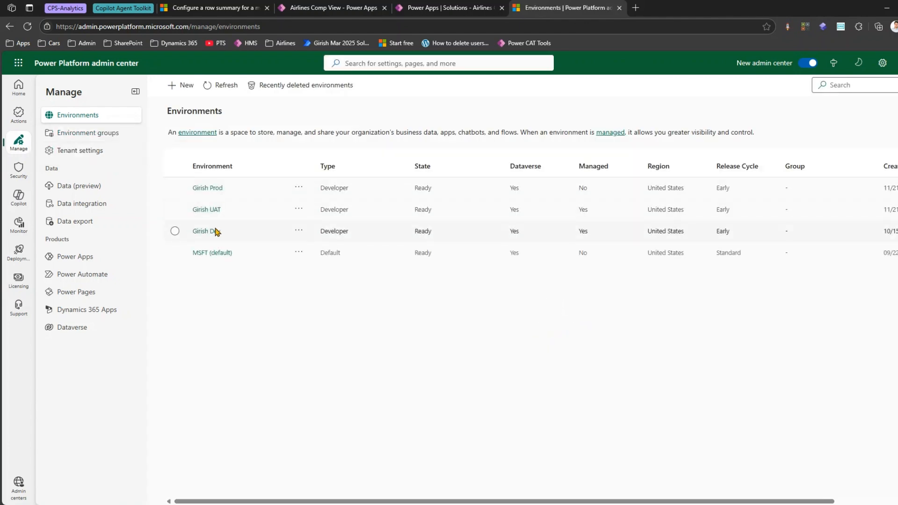
click(216, 231)
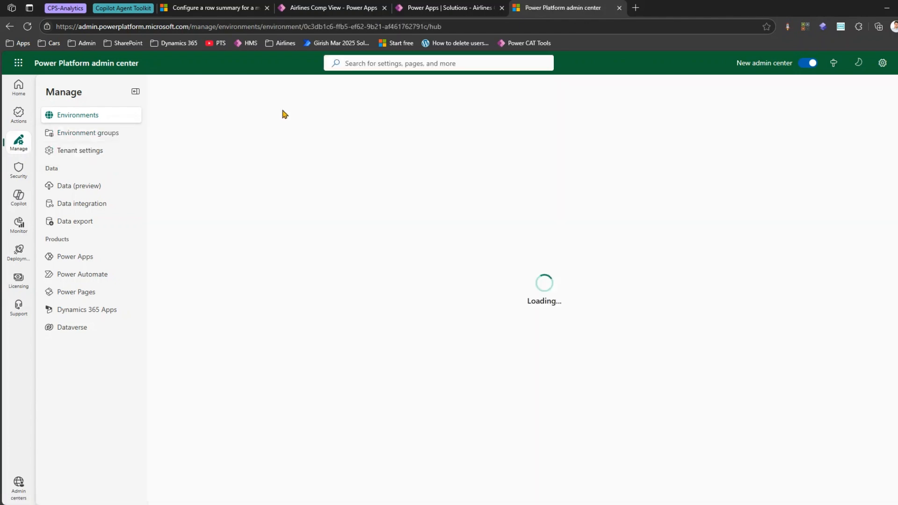
click(377, 87)
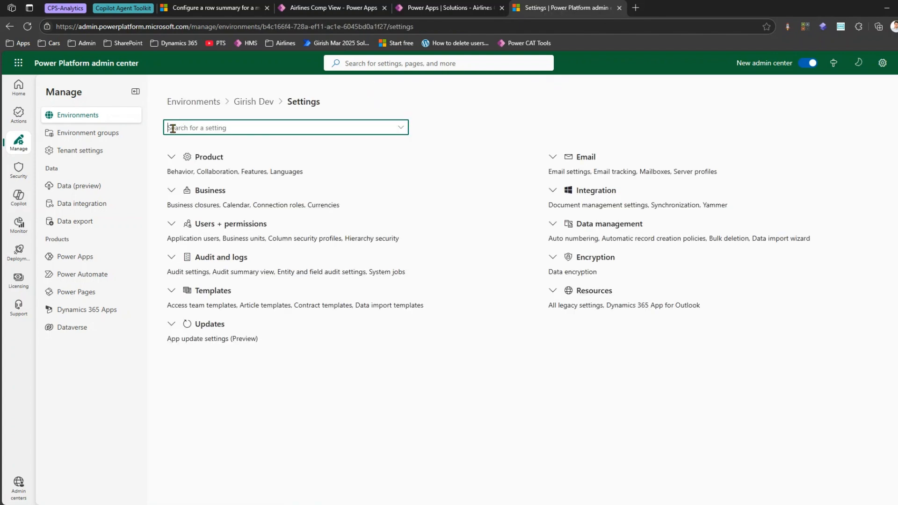
Open the environment's product Features settings and find the AI insight cards setting by searching the page for "insight"
click(171, 157)
click(186, 200)
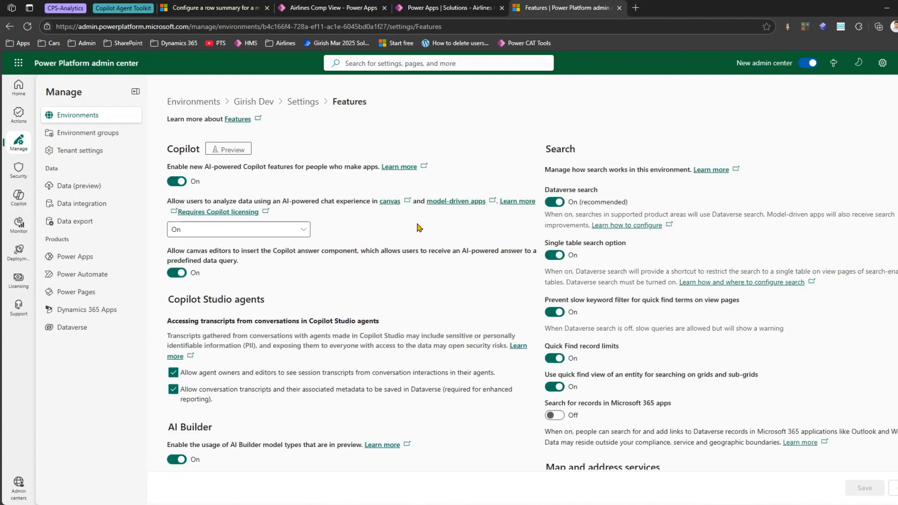
key(ctrl+f)
text(insight)
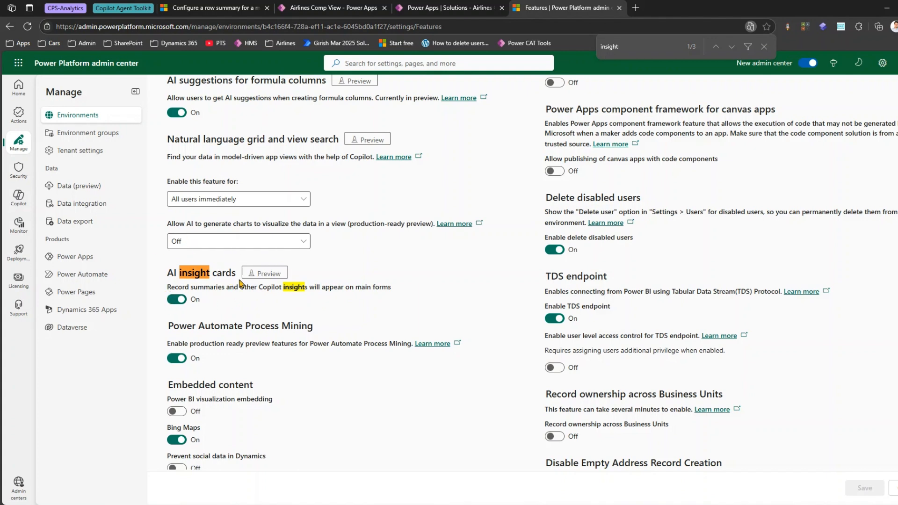
Return to the Microsoft Learn article and read from creating a row summary through to the prompt example
click(420, 8)
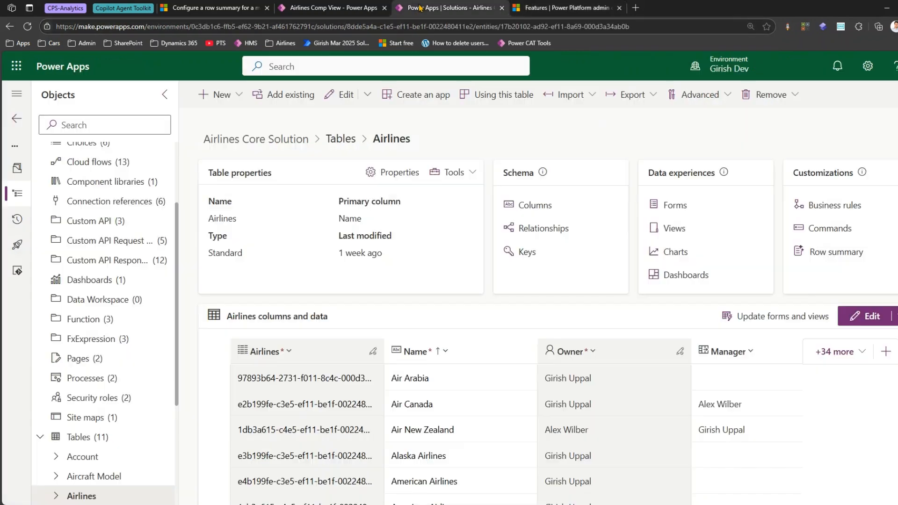
click(229, 6)
scroll(337, 265, down, 3)
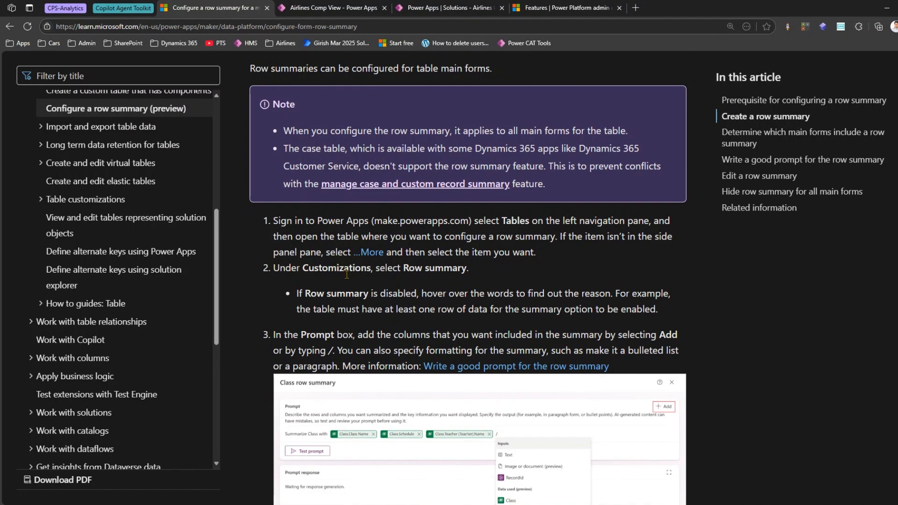
scroll(344, 272, down, 2)
scroll(355, 328, down, 7)
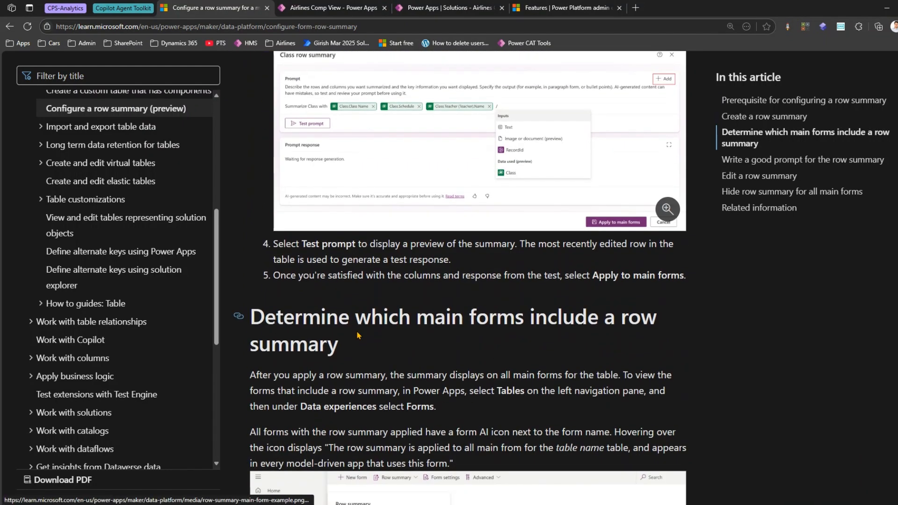
scroll(358, 330, down, 1)
scroll(357, 331, down, 10)
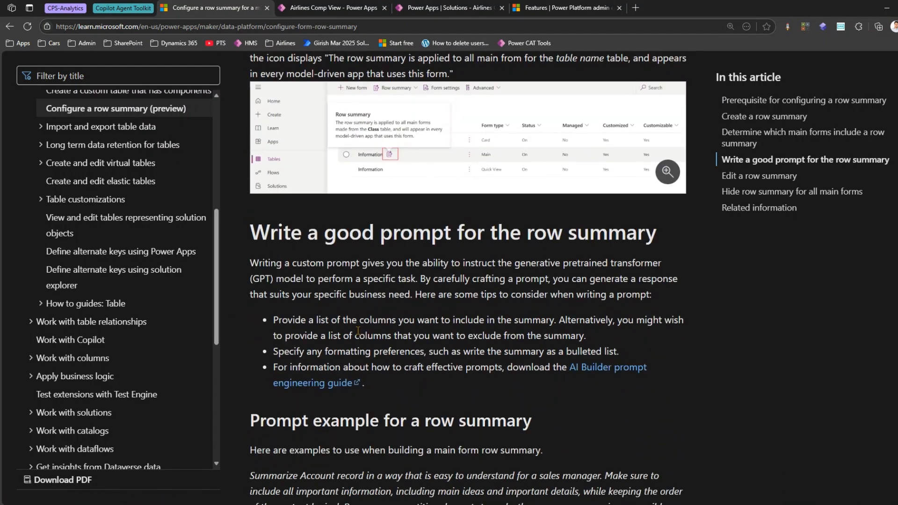
scroll(335, 262, down, 2)
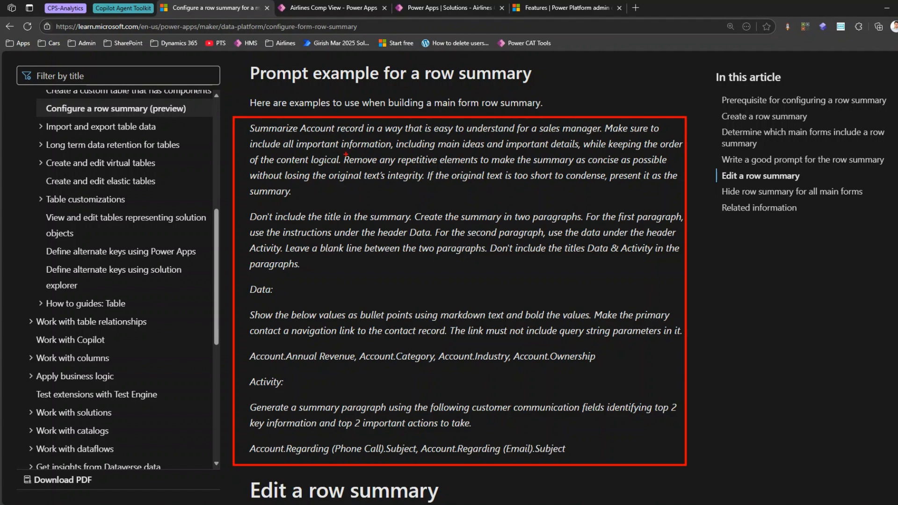
Examine the row summary prompt example, marking its content, paragraph, Data and Activity instructions on screen, and clear the markings
drag(331, 151, 401, 153)
drag(462, 151, 543, 150)
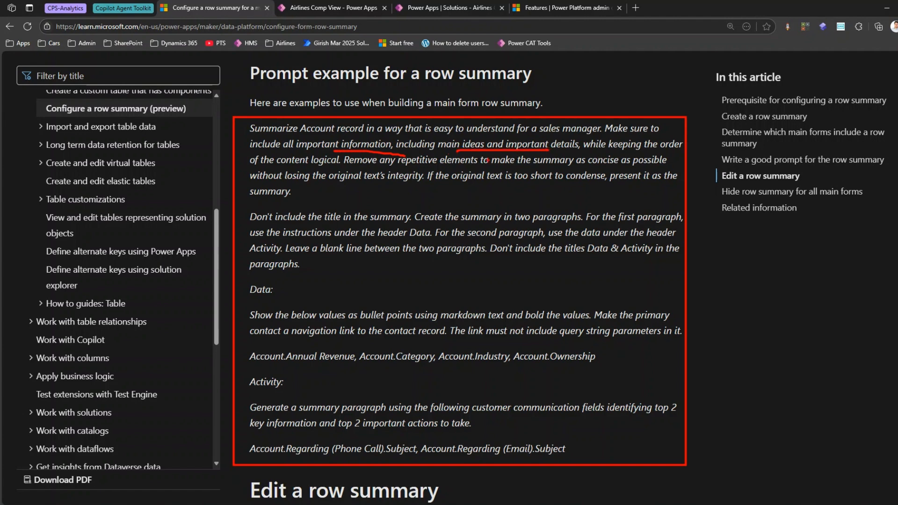
drag(416, 170, 481, 167)
drag(344, 227, 409, 226)
drag(460, 240, 623, 242)
drag(336, 260, 414, 261)
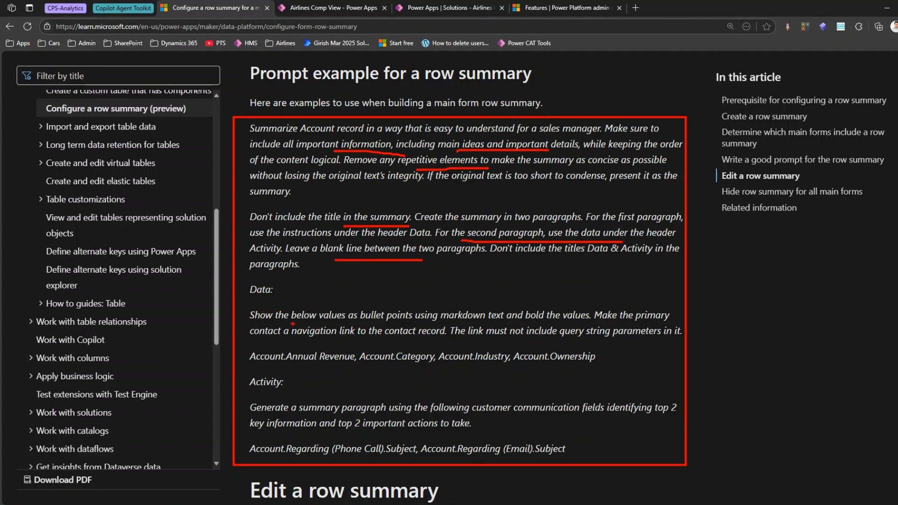
drag(309, 324, 410, 323)
drag(356, 345, 430, 340)
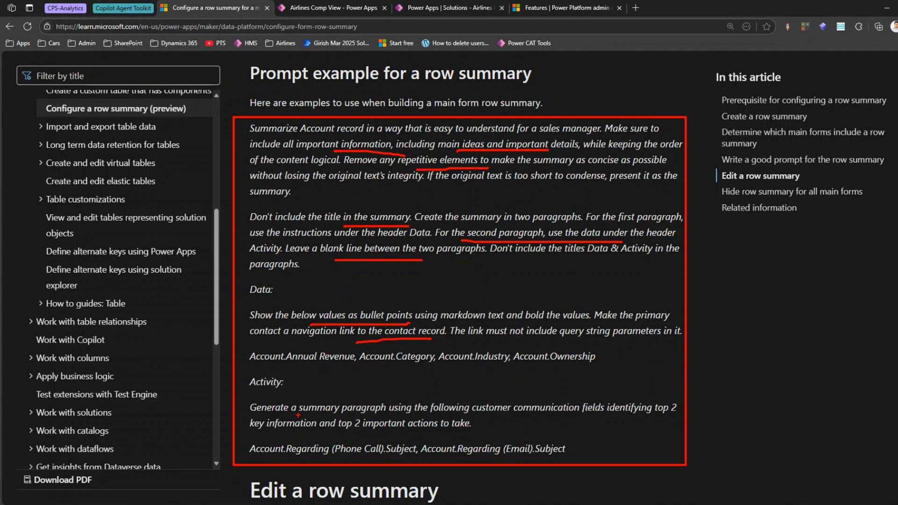
drag(304, 417, 428, 415)
drag(543, 422, 597, 425)
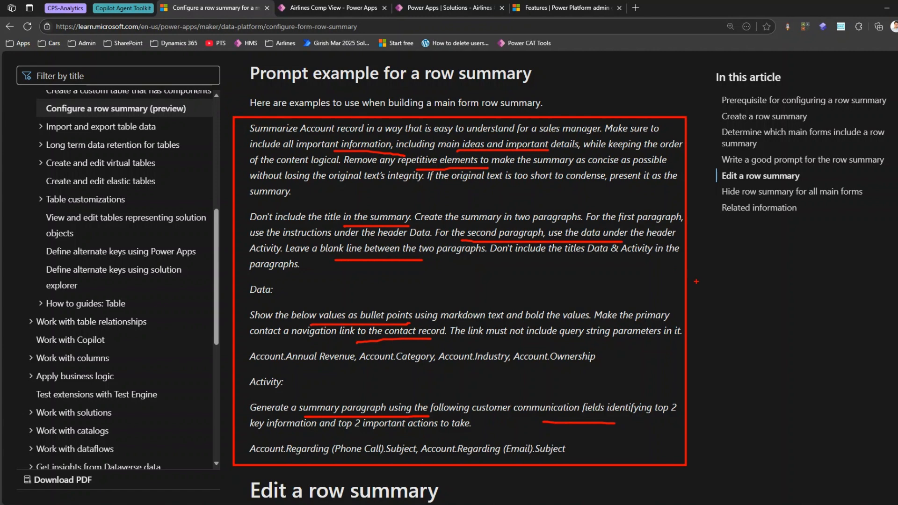
drag(692, 289, 743, 277)
mouse_move(252, 203)
mouse_down()
mouse_move(237, 231)
mouse_move(251, 232)
mouse_up()
mouse_move(300, 258)
mouse_down()
mouse_move(318, 282)
mouse_move(303, 282)
mouse_up()
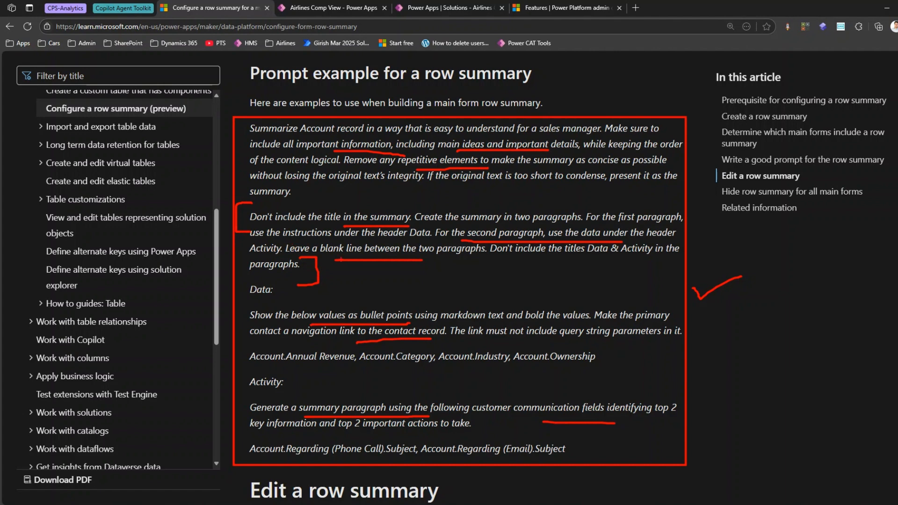
drag(468, 263, 690, 263)
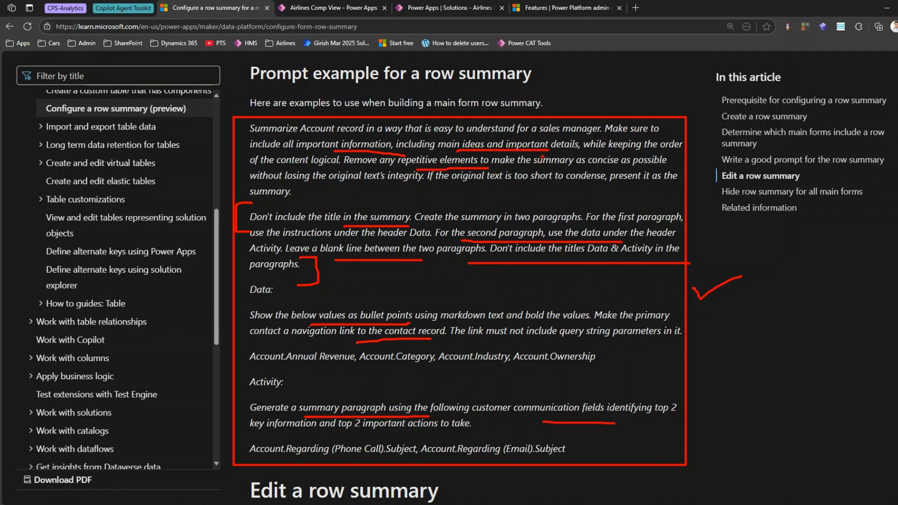
key(Escape)
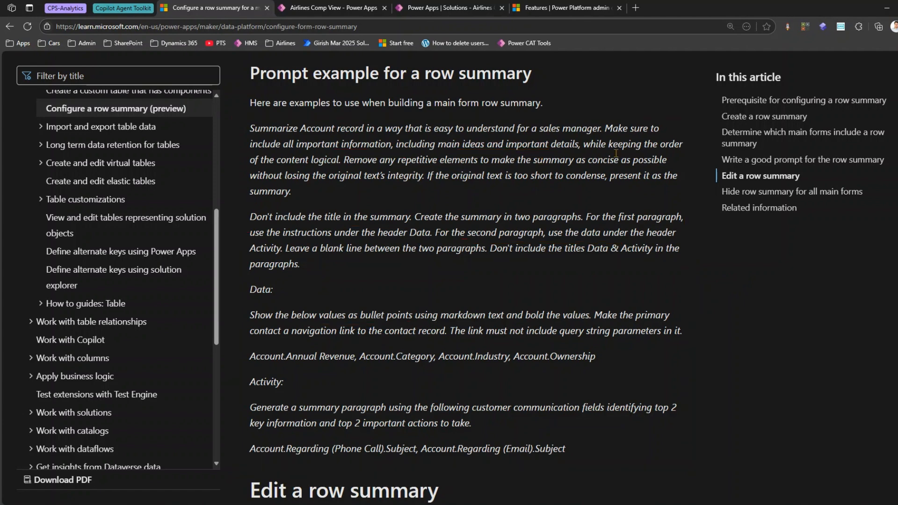